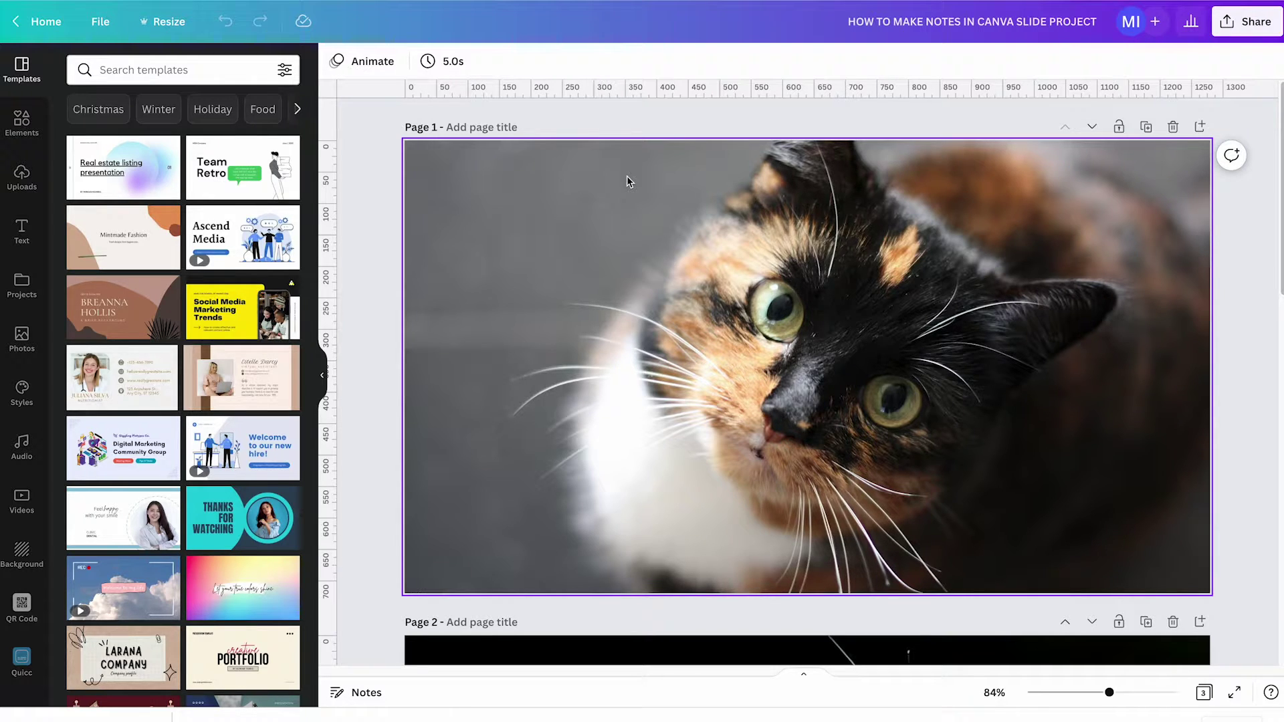
# - Switch the browser to full screen and scroll the design back to Page 1
pyautogui.press('F11')
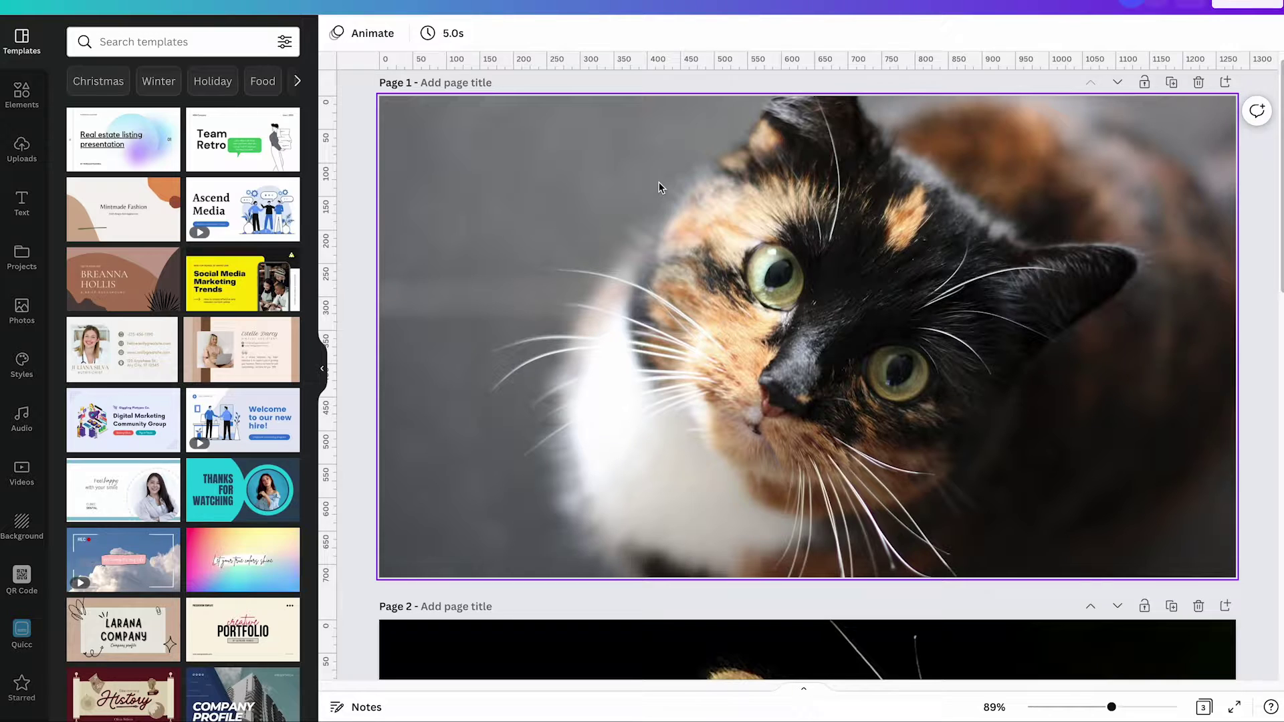
pyautogui.scroll(1, 742, 264)
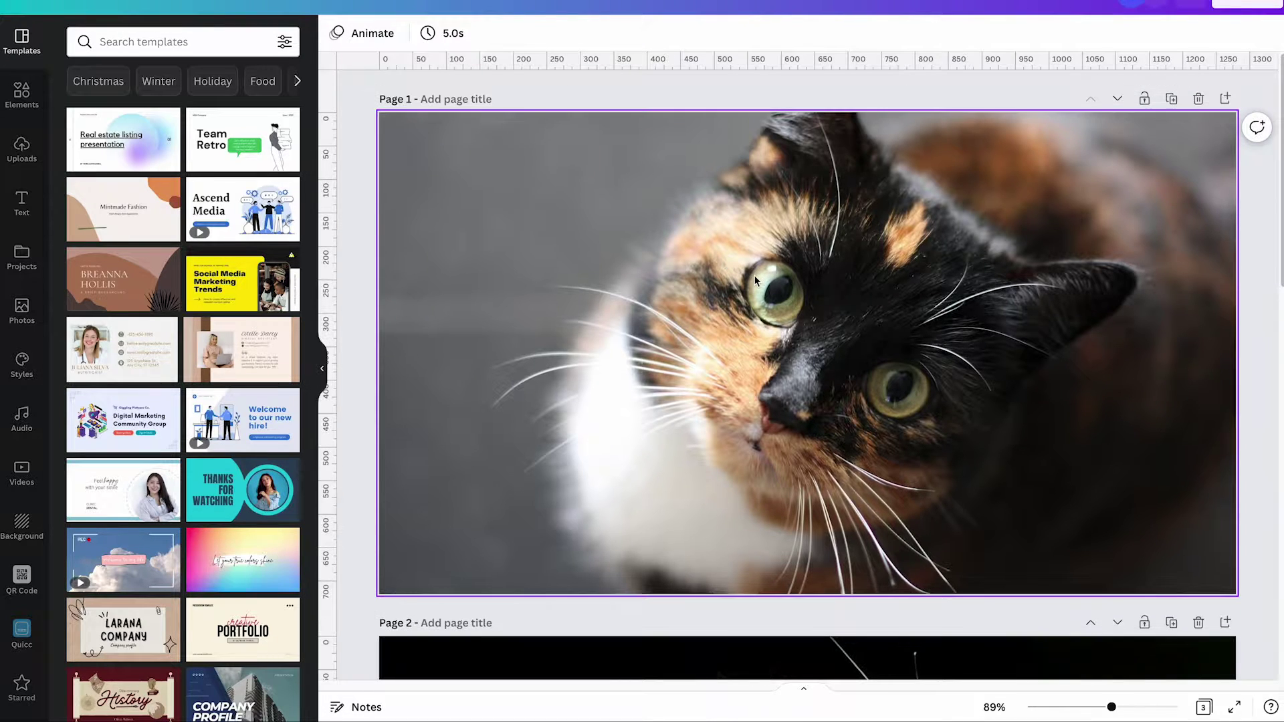
pyautogui.scroll(-10, 763, 287)
pyautogui.scroll(10, 772, 300)
# - Replace Page 1's speaker note with 'Meoooooooooow'
pyautogui.click(365, 709)
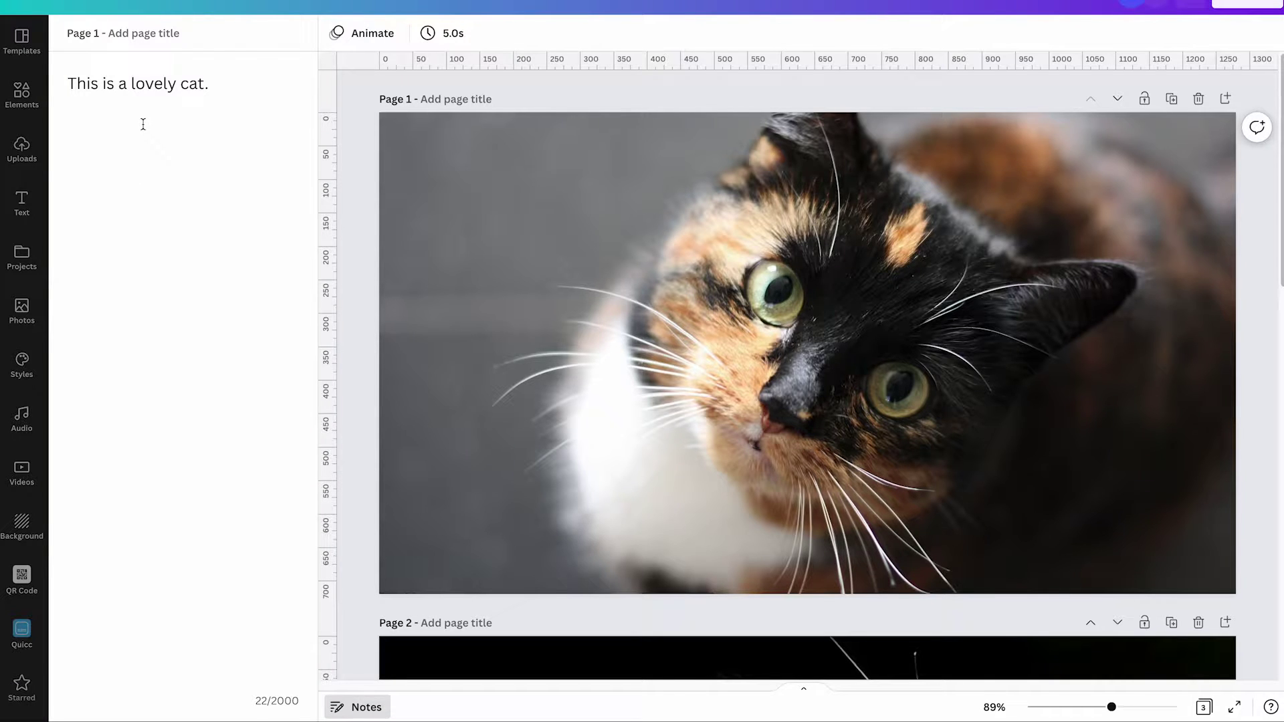
pyautogui.tripleClick(156, 88)
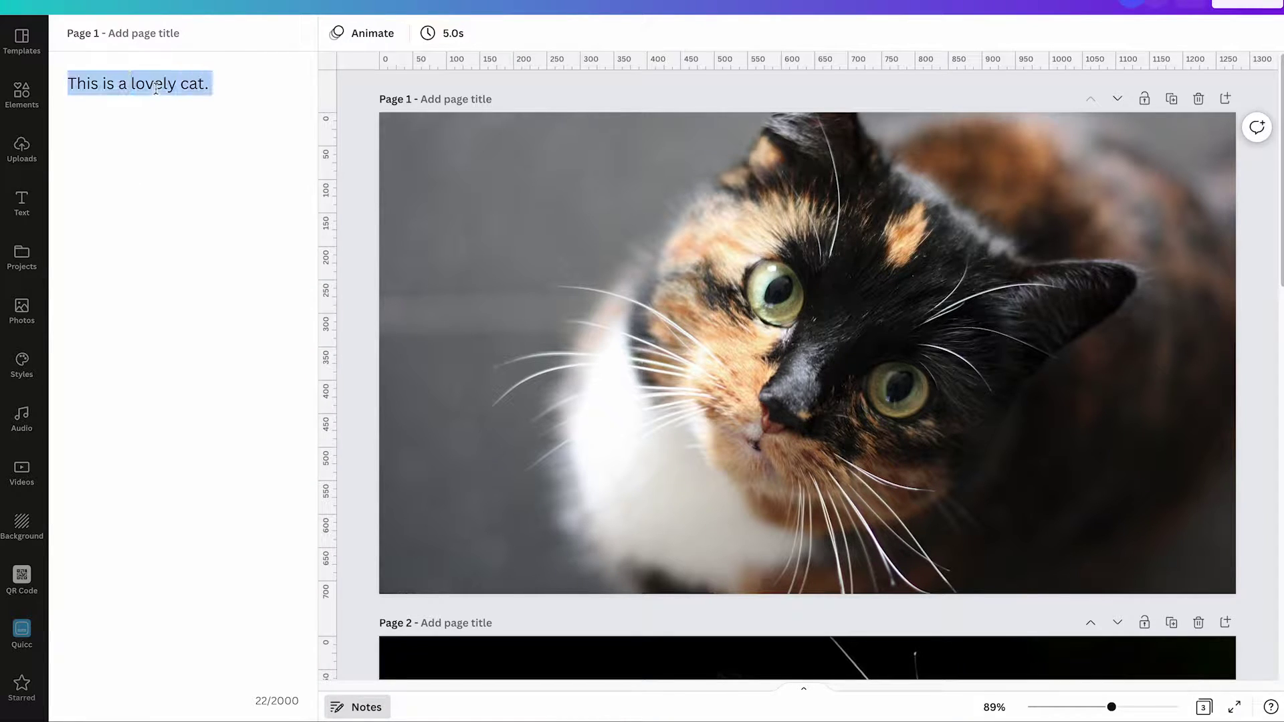
pyautogui.press('BackSpace')
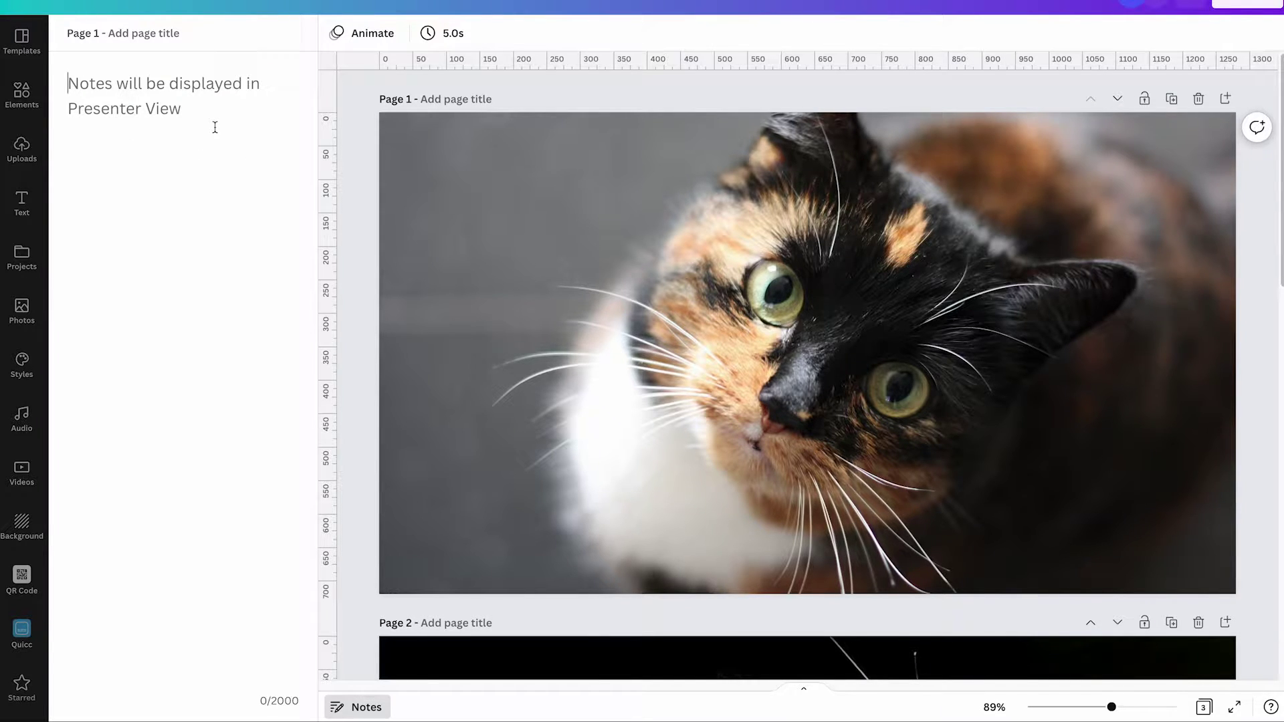
pyautogui.write('M')
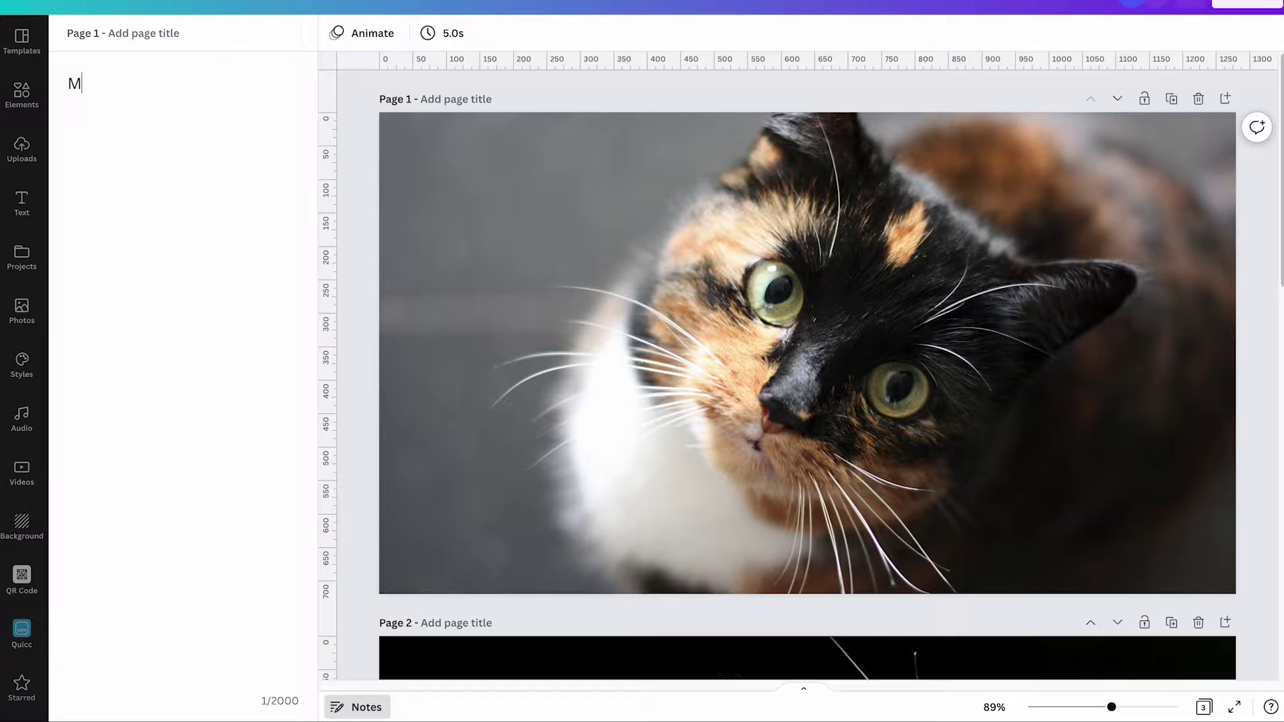
pyautogui.write('eoooooooooow')
# - Move to Page 2 to show its note, 'This is yet another lovely cat.'
pyautogui.click(628, 211)
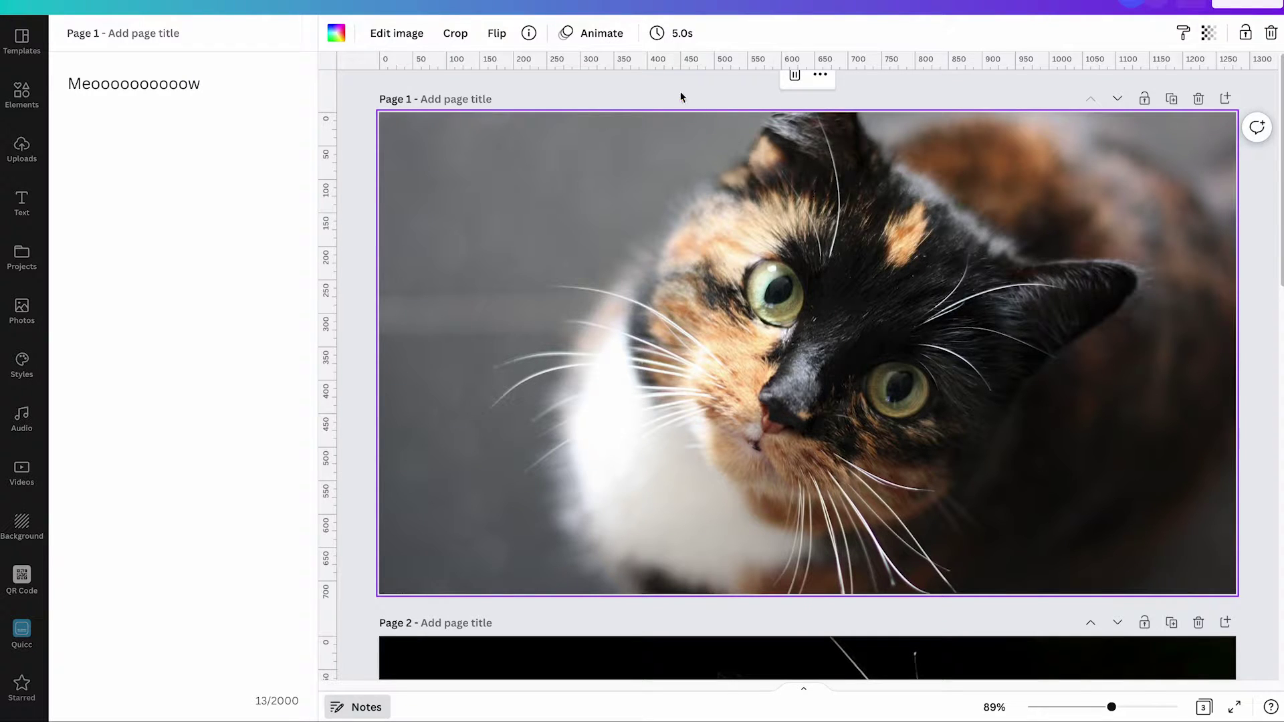
pyautogui.click(652, 94)
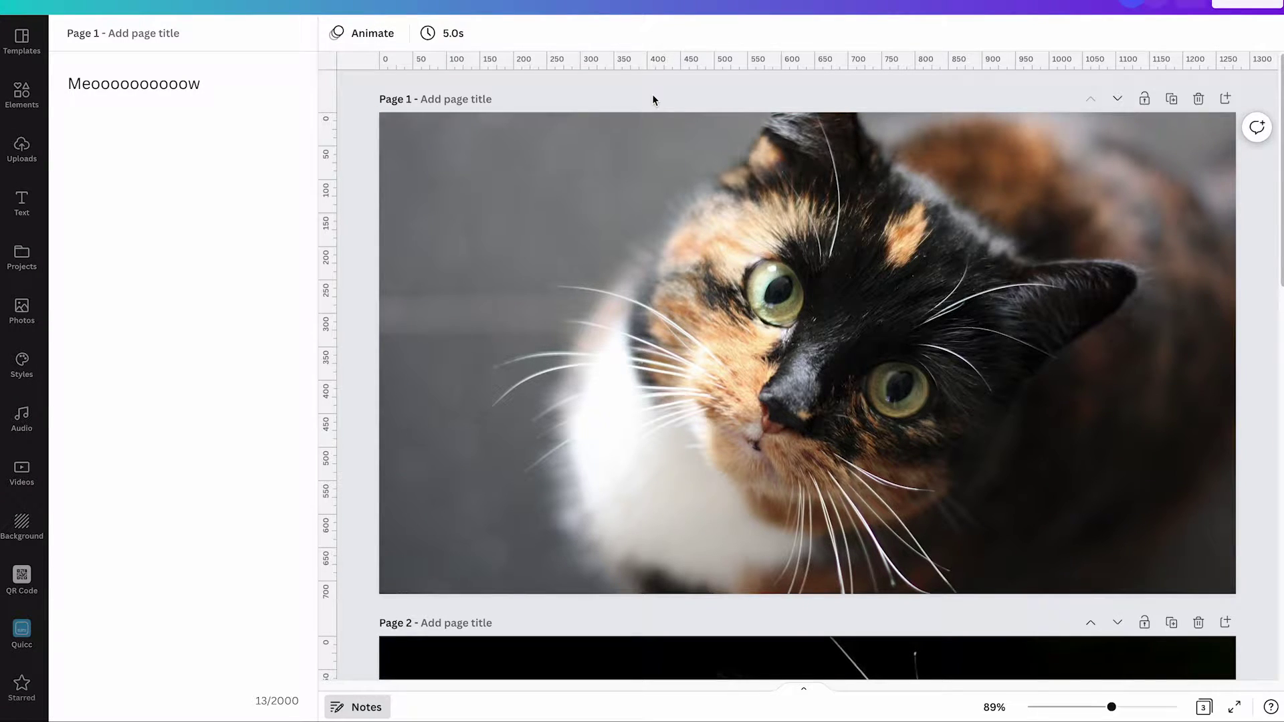
pyautogui.click(677, 210)
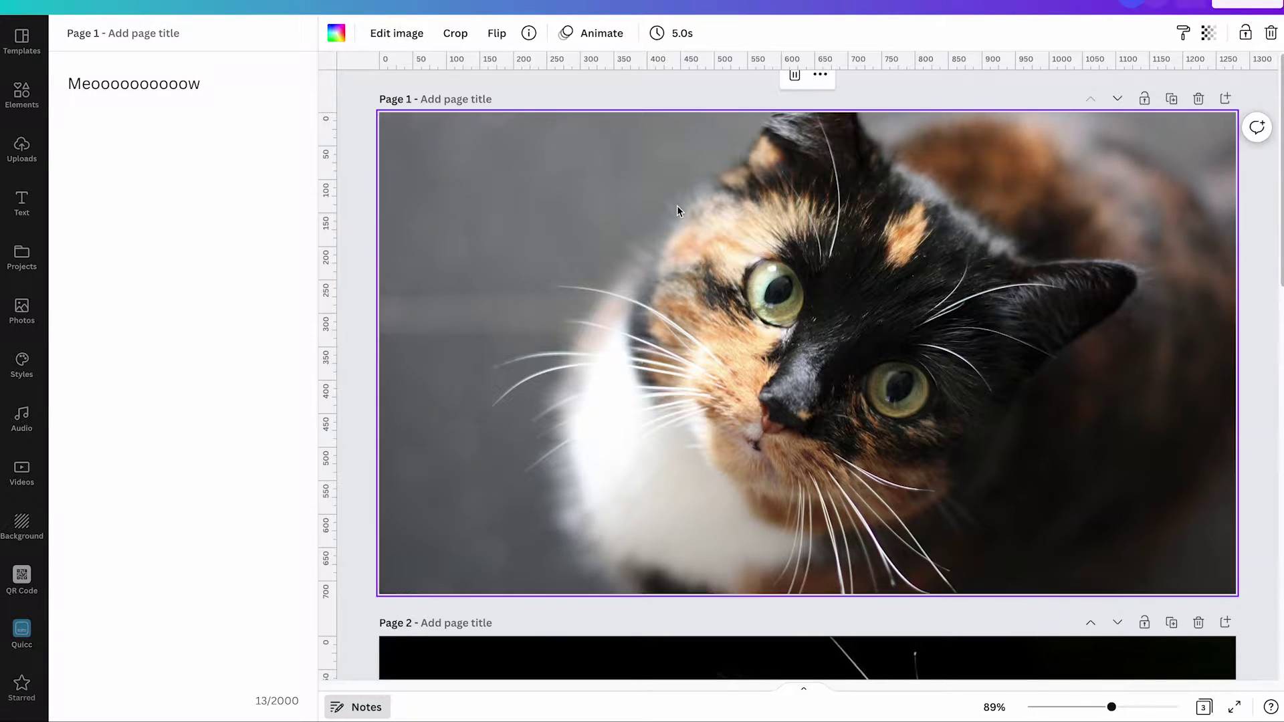
pyautogui.click(652, 94)
pyautogui.click(642, 177)
pyautogui.scroll(-6, 740, 191)
pyautogui.click(716, 361)
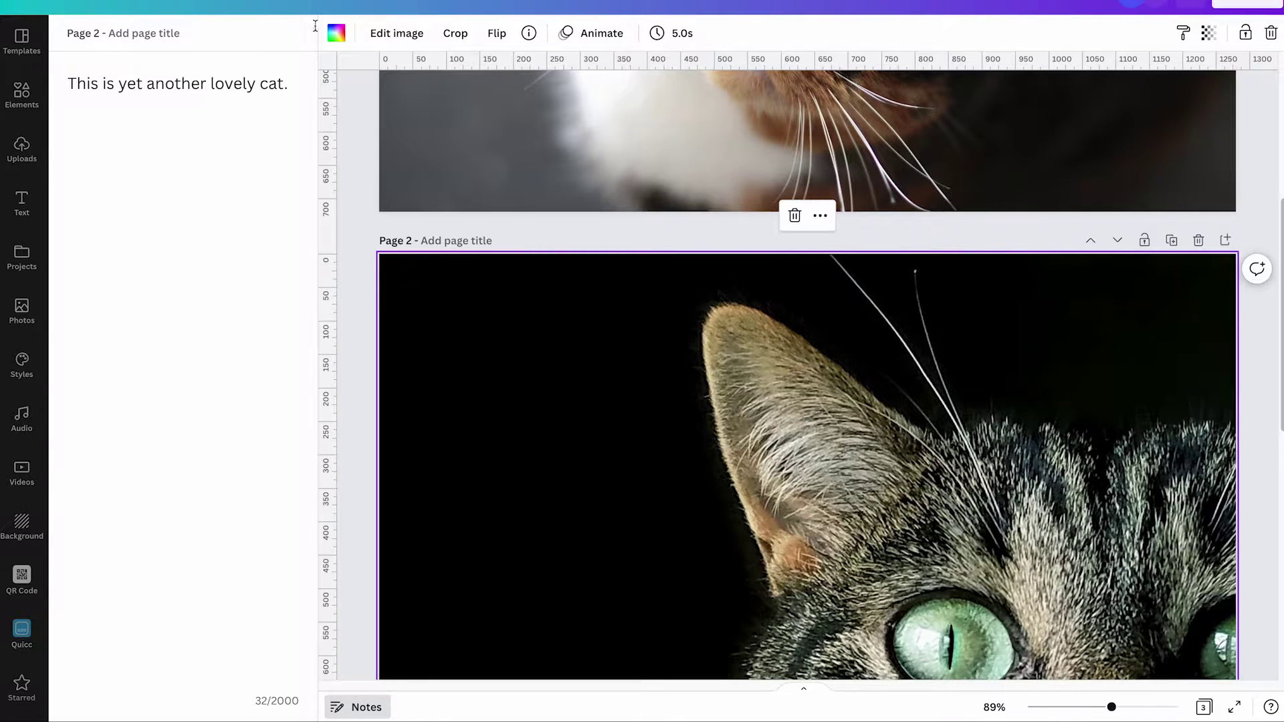
# - Review the notes on pages 1–3, close the notes panel, and play the kitten video
pyautogui.scroll(-1, 668, 319)
pyautogui.scroll(6, 656, 237)
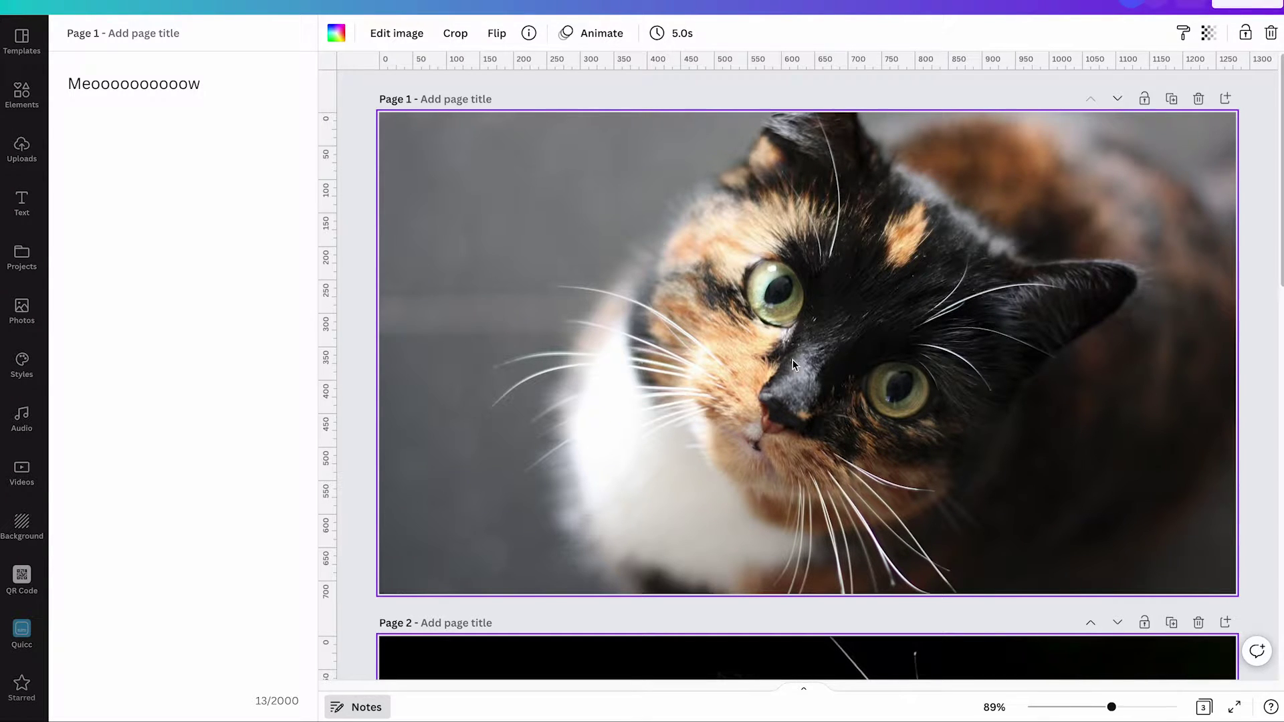
pyautogui.scroll(-6, 645, 147)
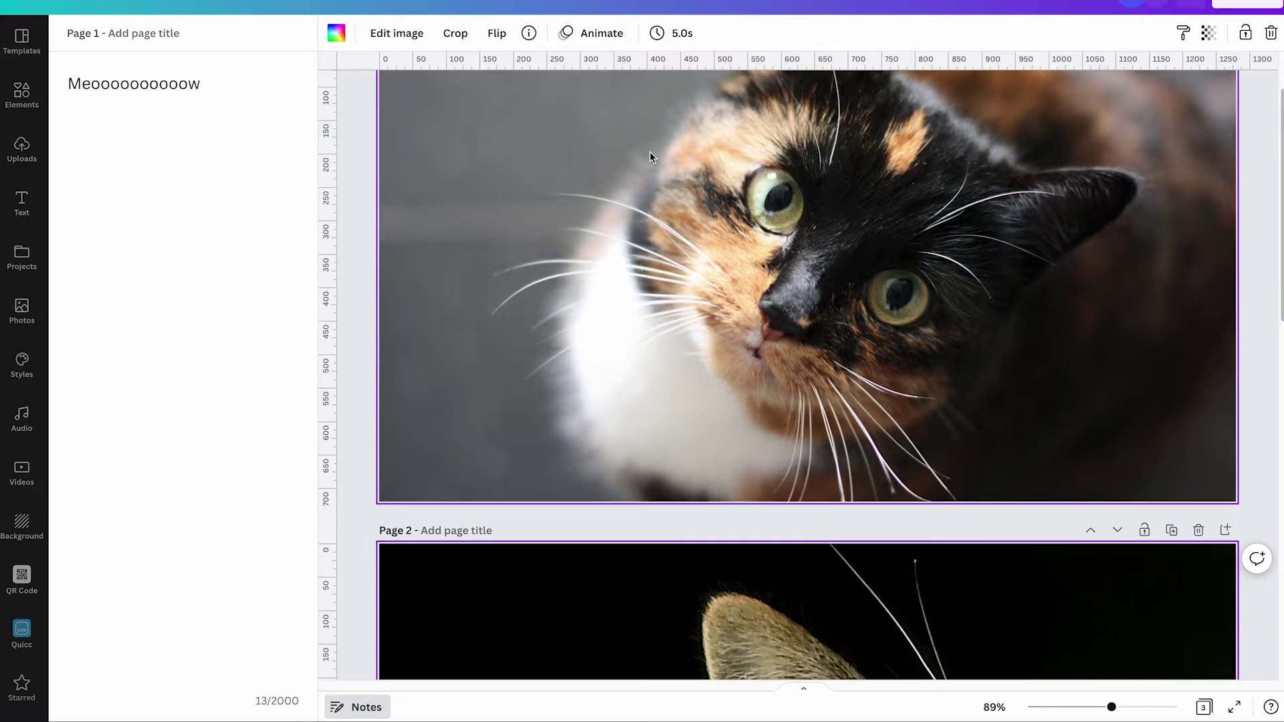
pyautogui.scroll(-6, 647, 154)
pyautogui.scroll(12, 635, 181)
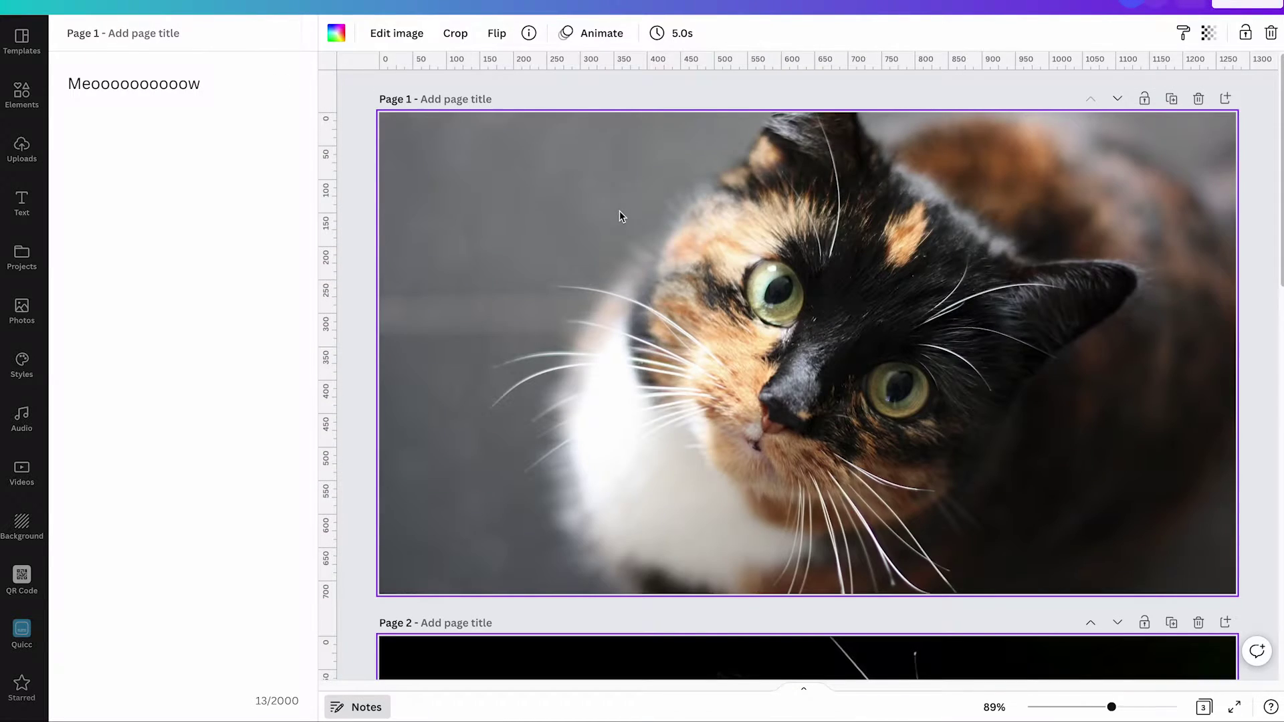
pyautogui.scroll(-3, 636, 210)
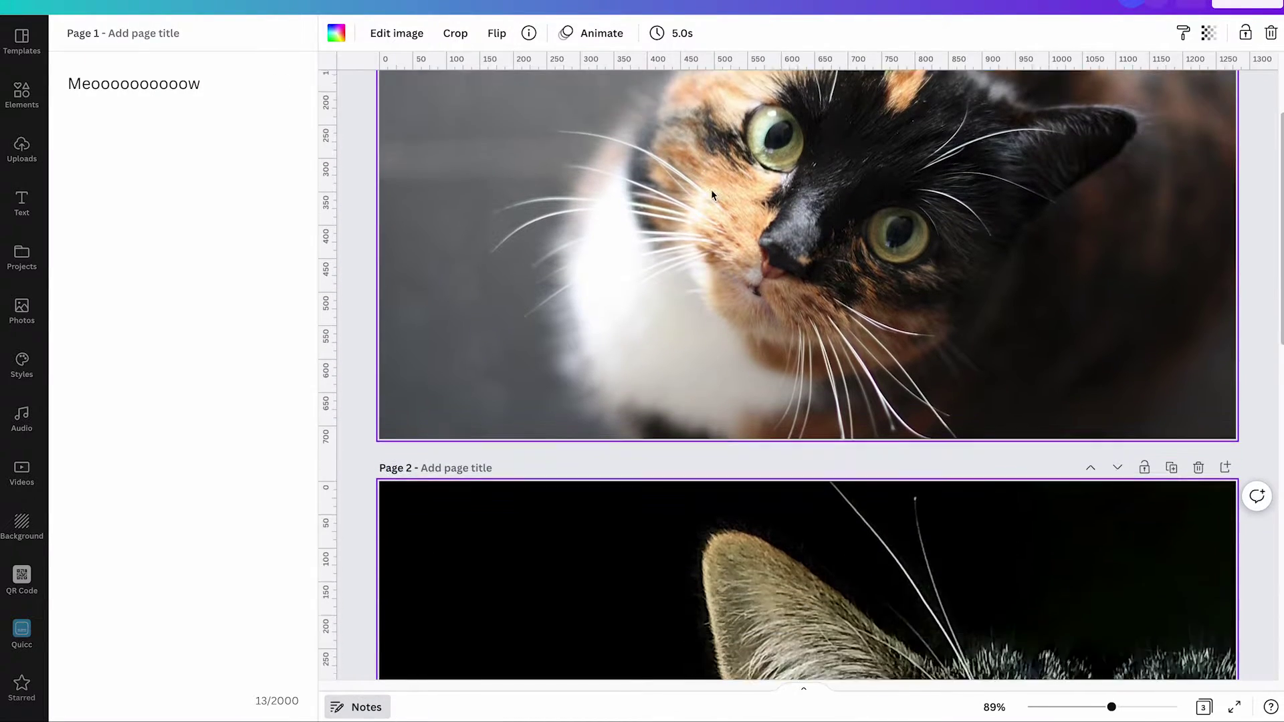
pyautogui.scroll(3, 729, 202)
pyautogui.scroll(-6, 708, 198)
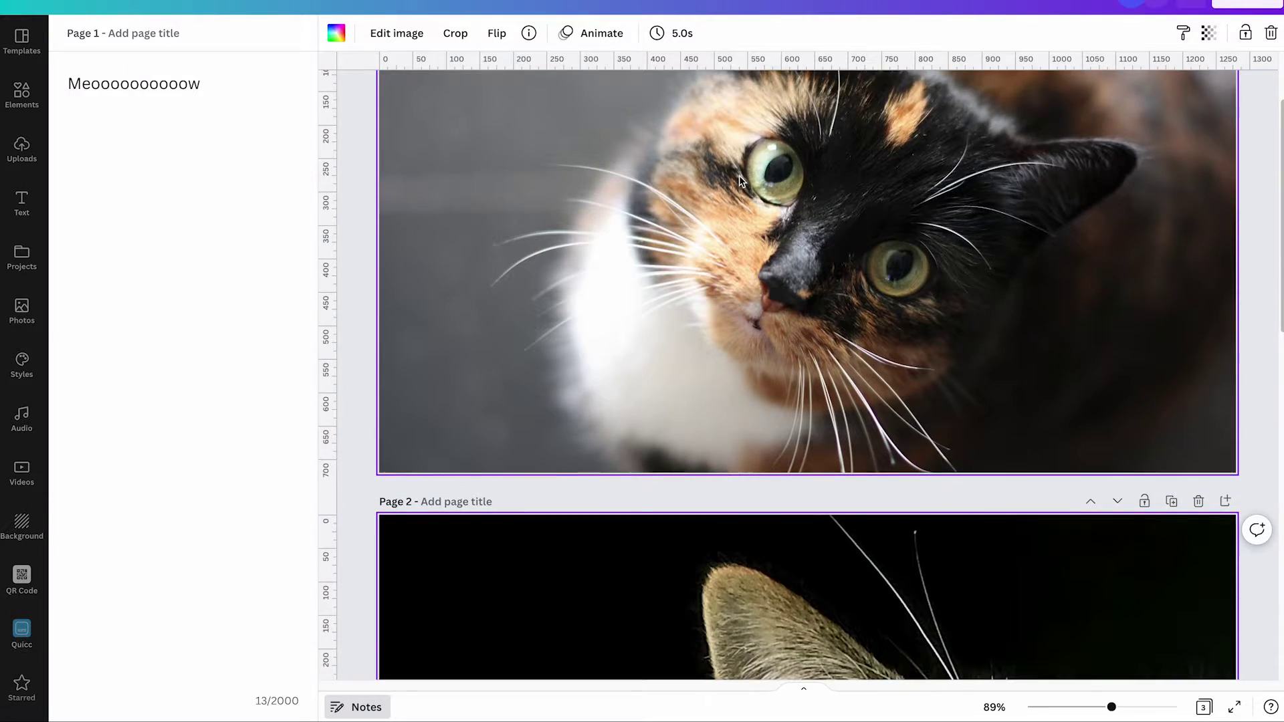
pyautogui.scroll(-5, 749, 163)
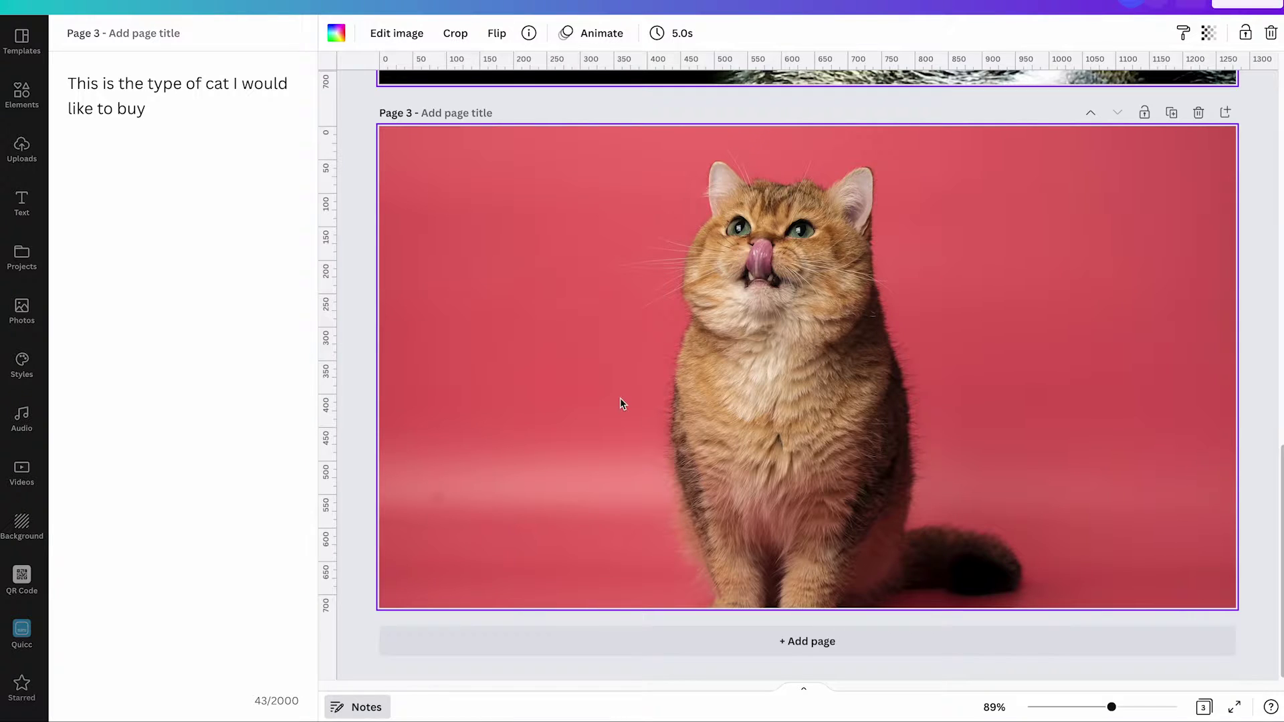
pyautogui.click(357, 707)
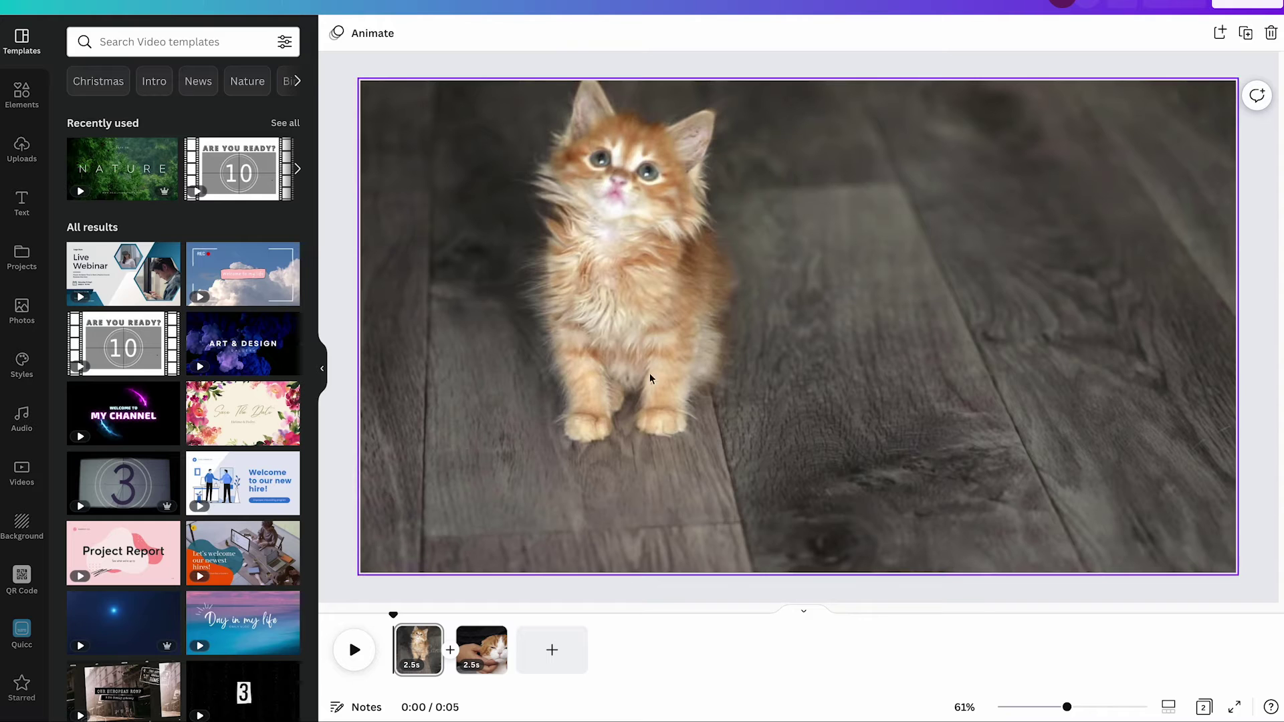
pyautogui.click(355, 650)
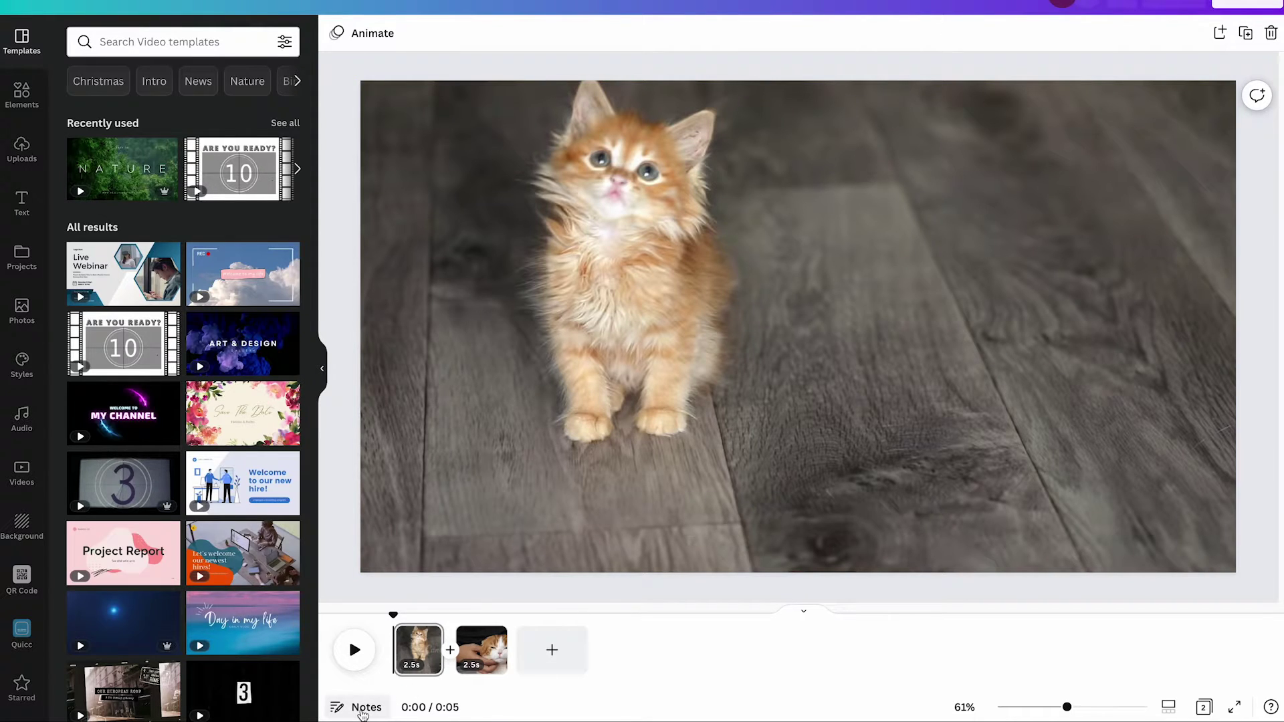
# - Replace the kitten clip's note with 'ajlksödfjaksdjföasdjfasödlf', then play and pause the preview
pyautogui.click(363, 713)
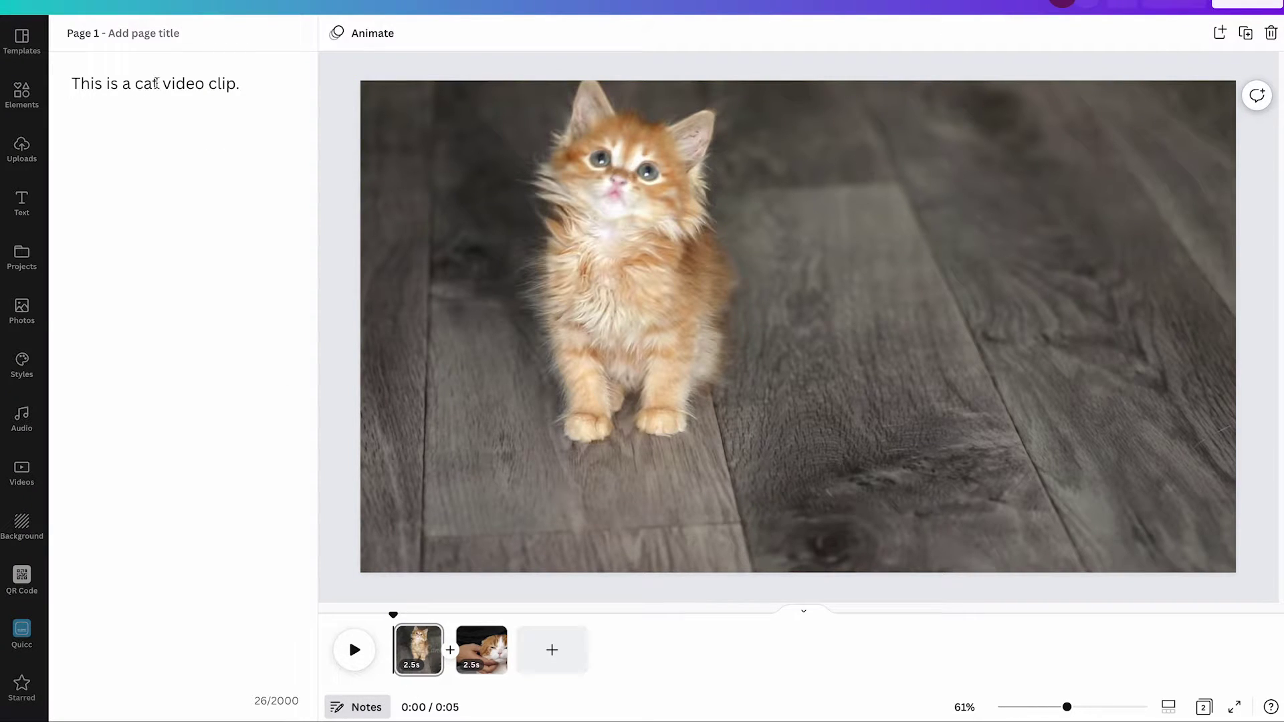
pyautogui.tripleClick(160, 83)
pyautogui.write('ajlksödfjaksdjföasdjfasödlf')
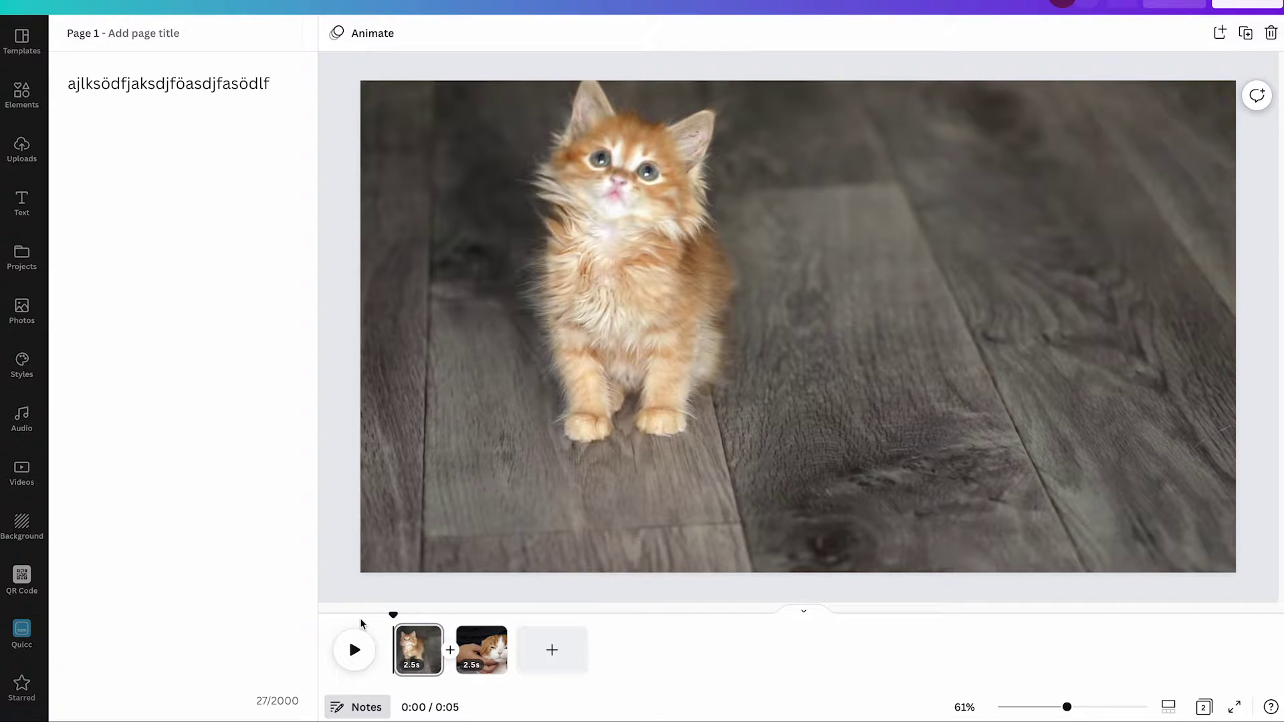
pyautogui.click(350, 643)
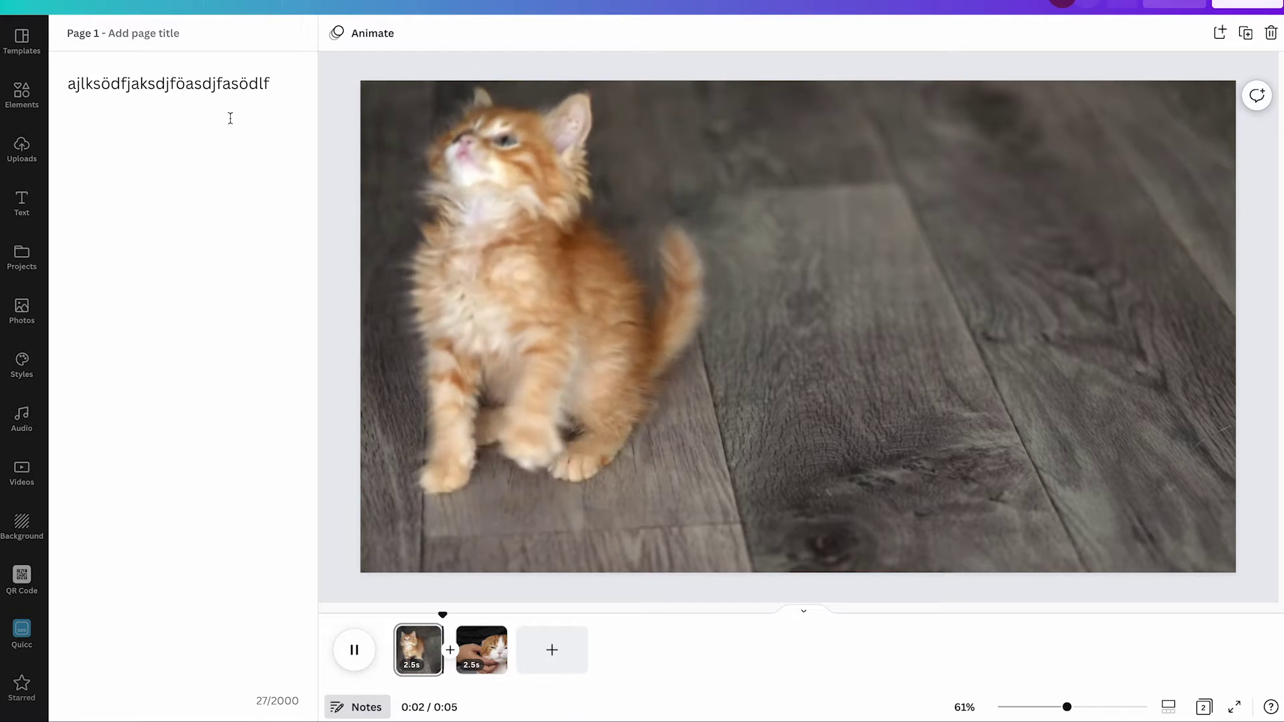
pyautogui.press('space')
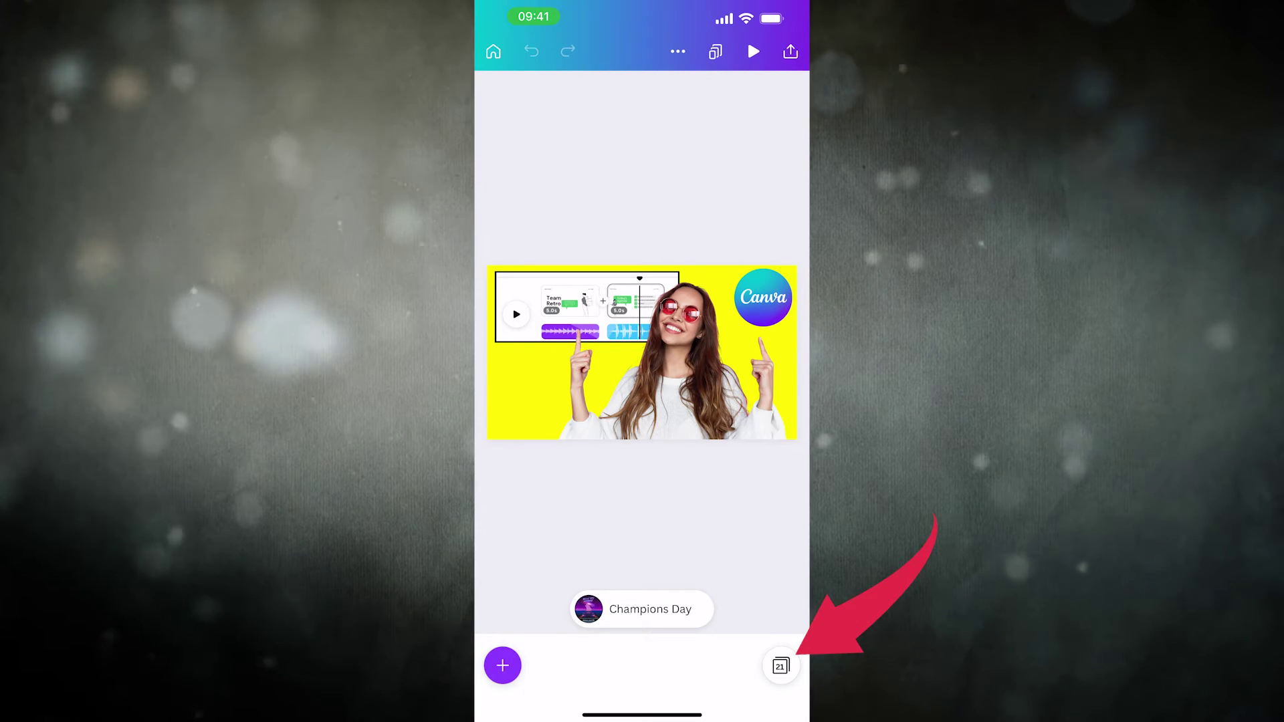
# - Show the page grid and open the empty notes for page 2, 'Audio Per Slide in Canva'
pyautogui.click(781, 665)
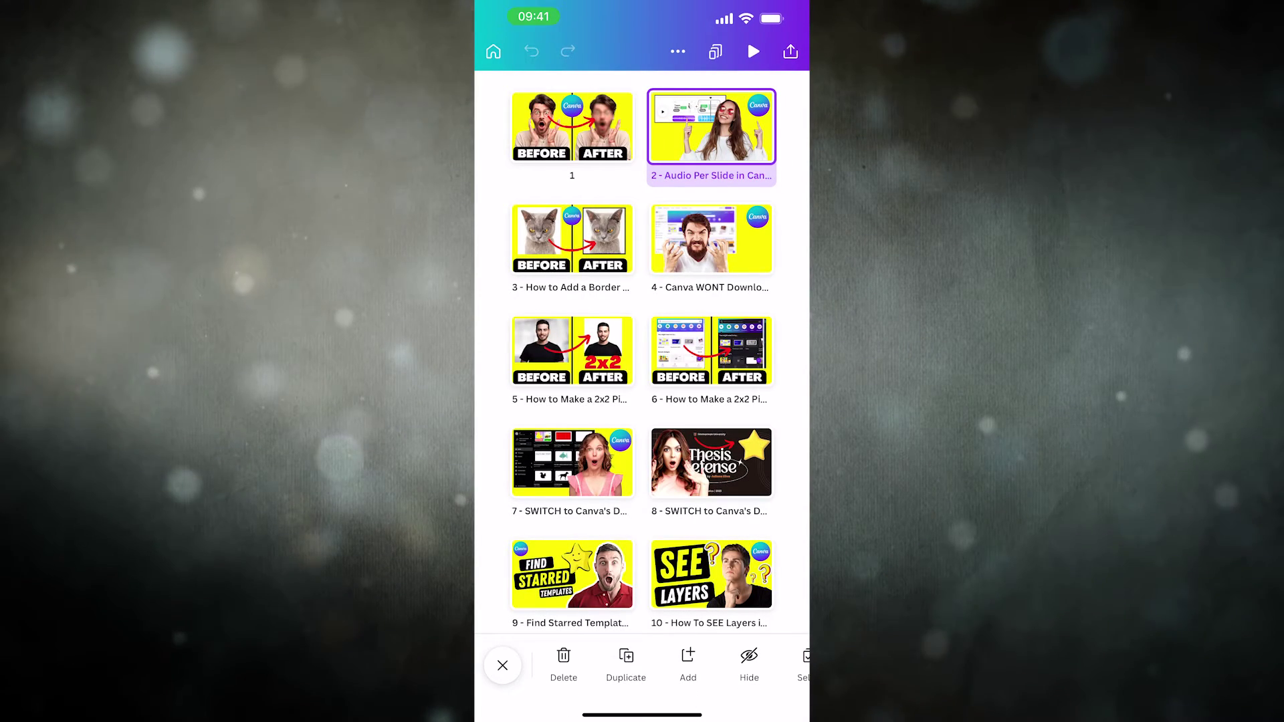
pyautogui.hscroll(3, 642, 665)
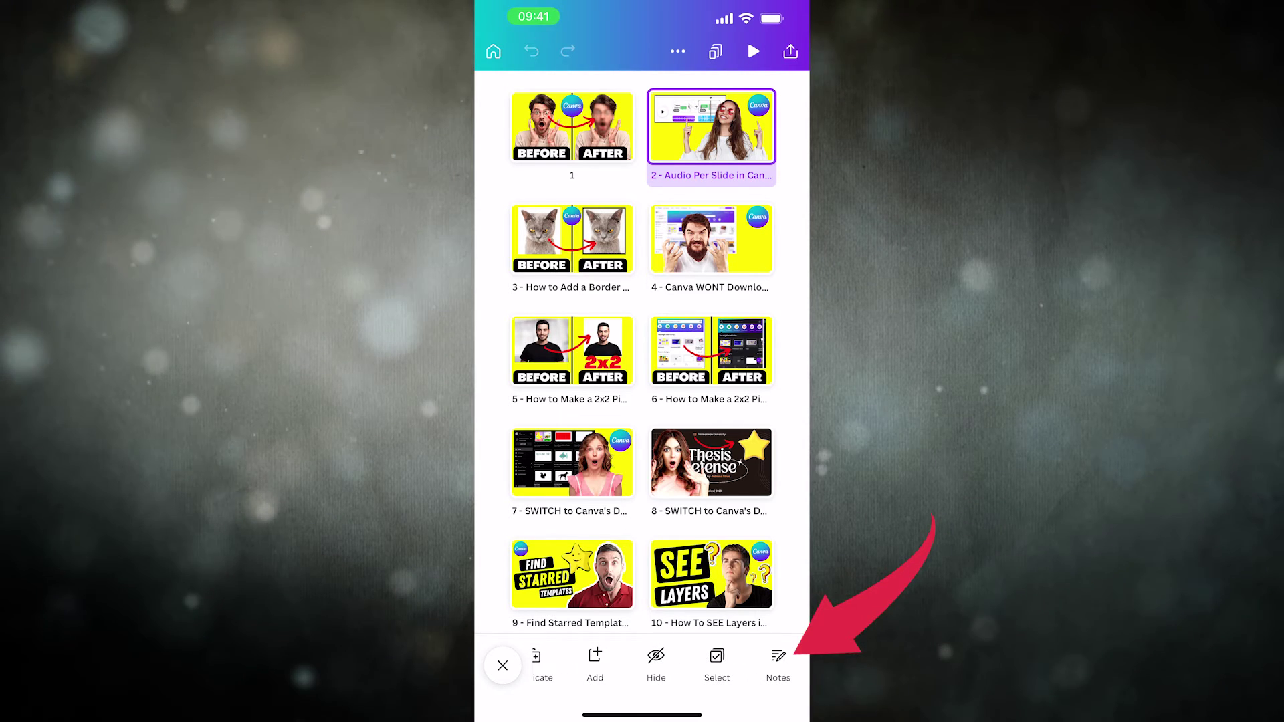
pyautogui.click(777, 662)
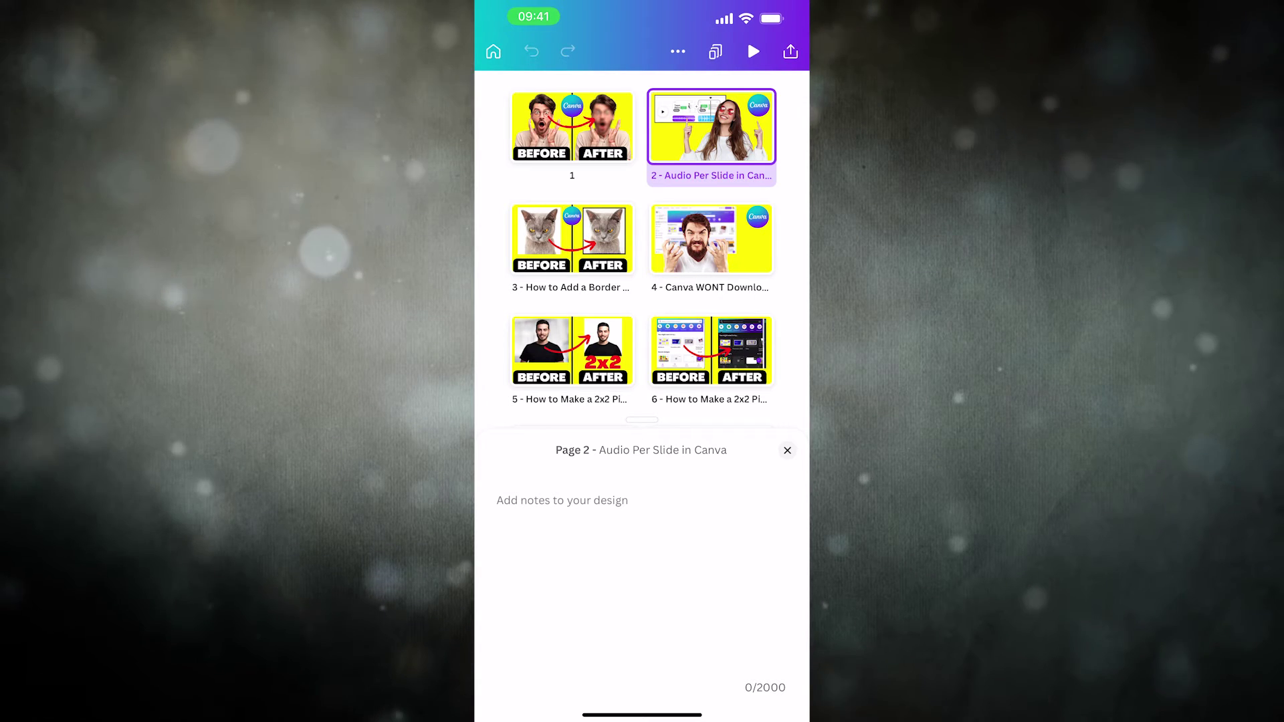
# - Switch to page 1 and write the note 'Great note indeed!'
pyautogui.click(571, 127)
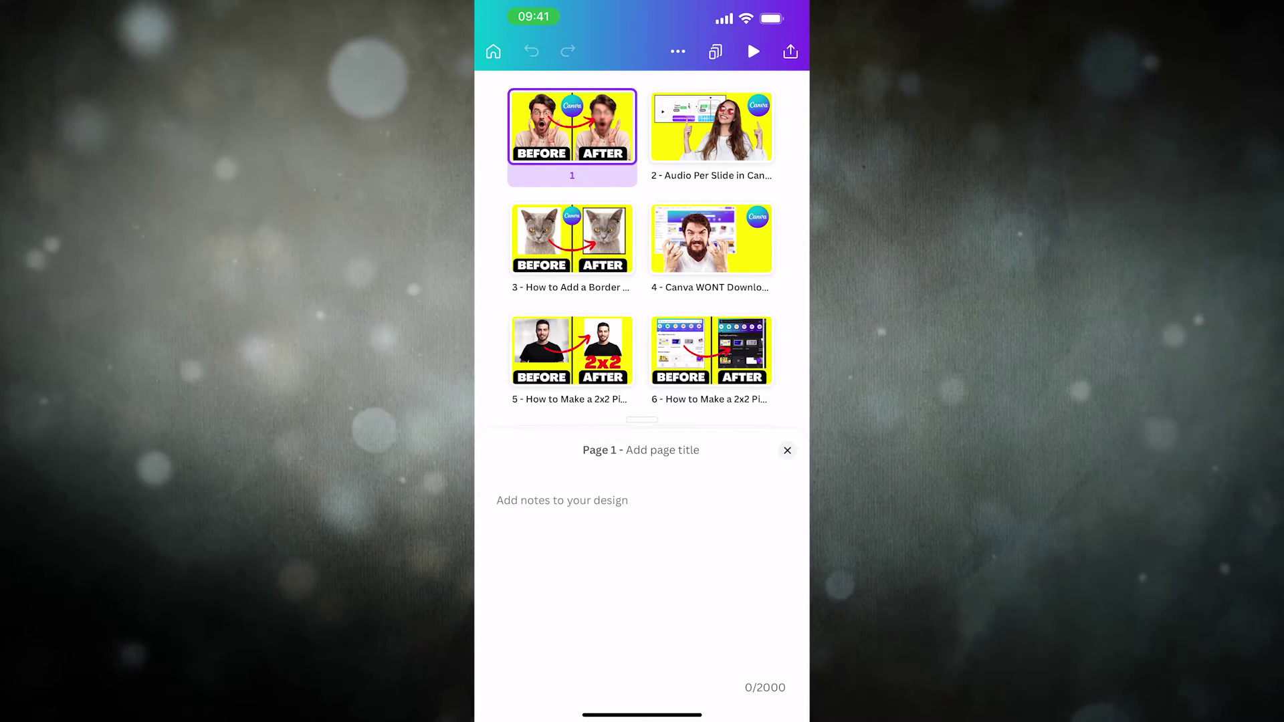
pyautogui.click(562, 501)
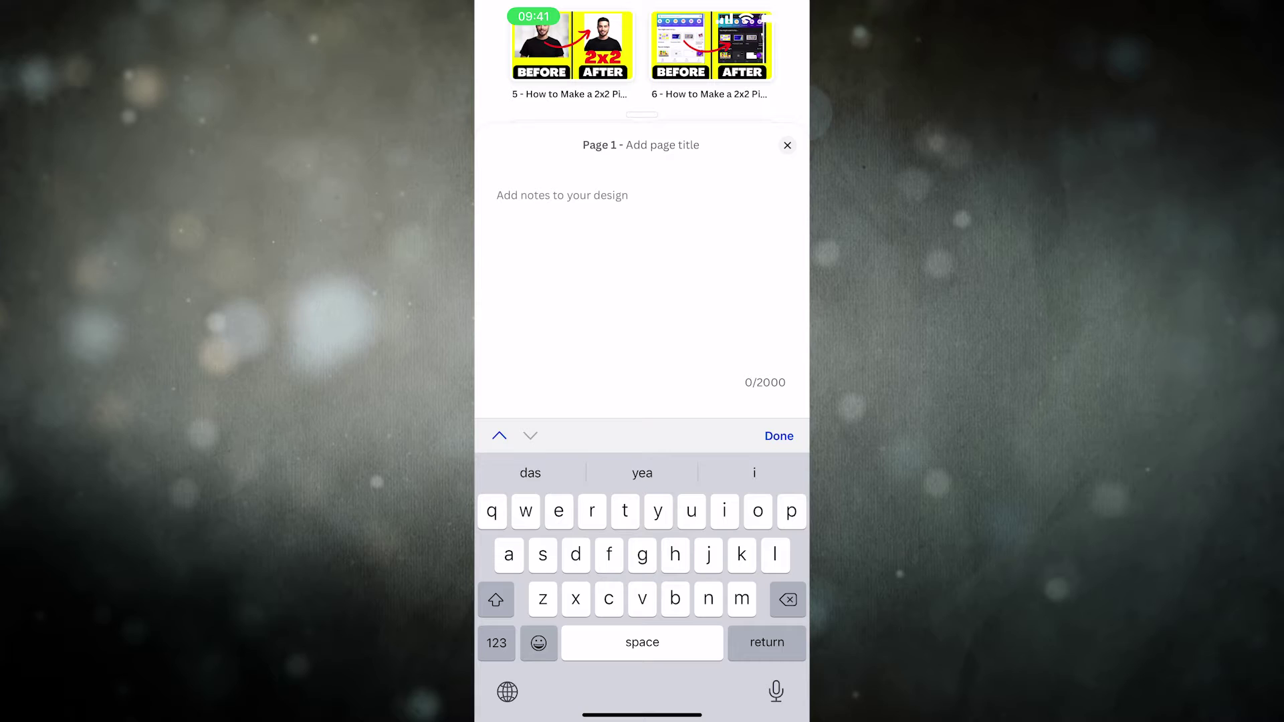
pyautogui.write('G')
pyautogui.press('BackSpace')
pyautogui.write('Great note indeed!')
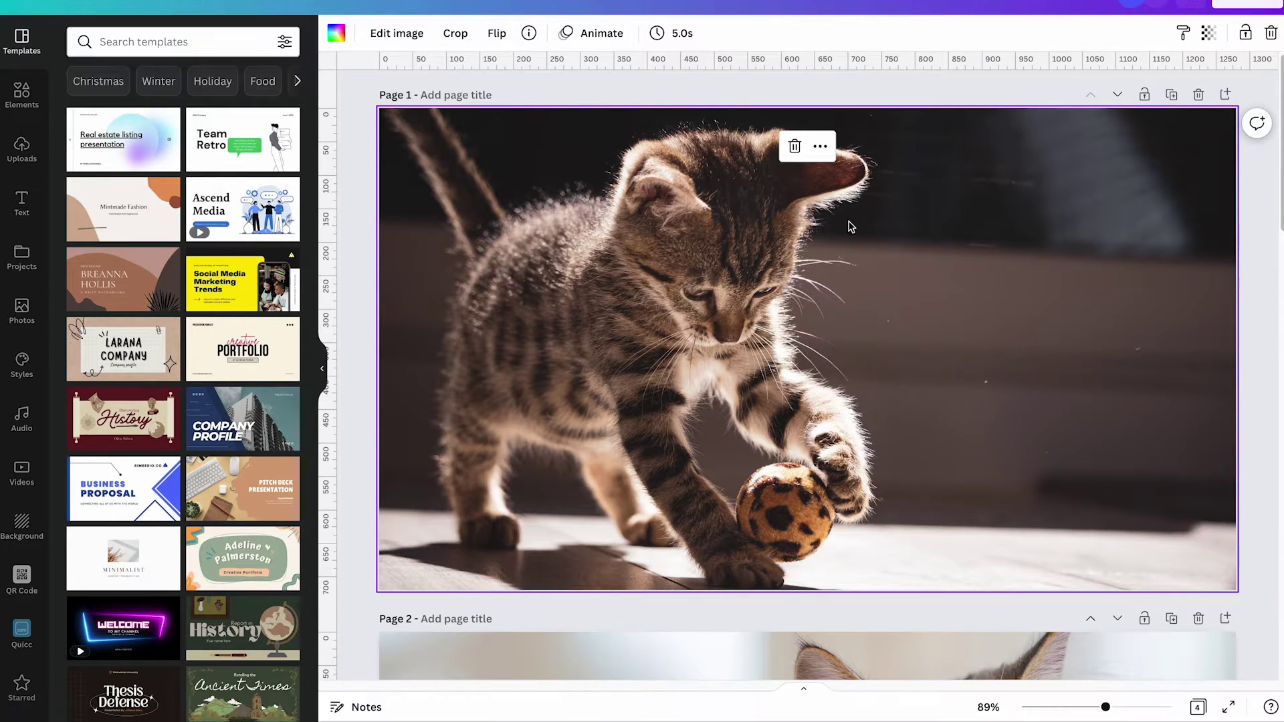
# - Collapse Templates, show the notes, and scroll to Page 2's note 'A lovely Main Coon Cat'
pyautogui.click(321, 397)
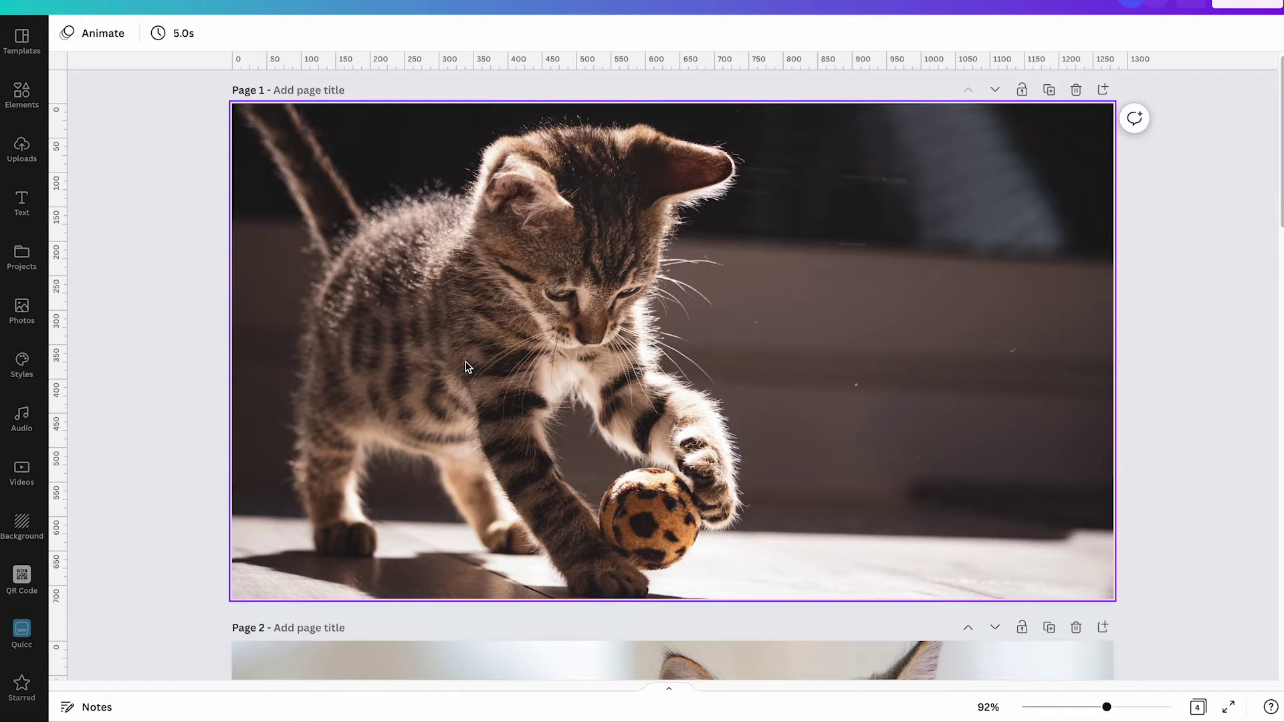
pyautogui.click(93, 707)
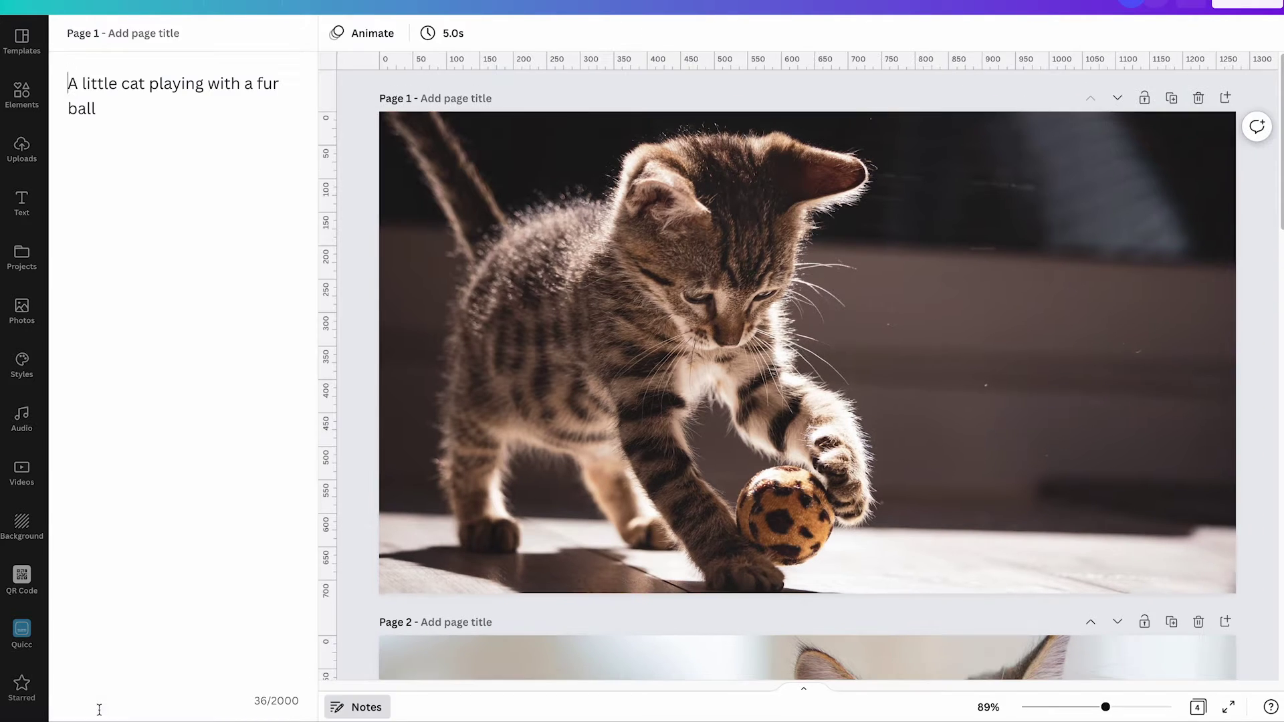
pyautogui.click(541, 225)
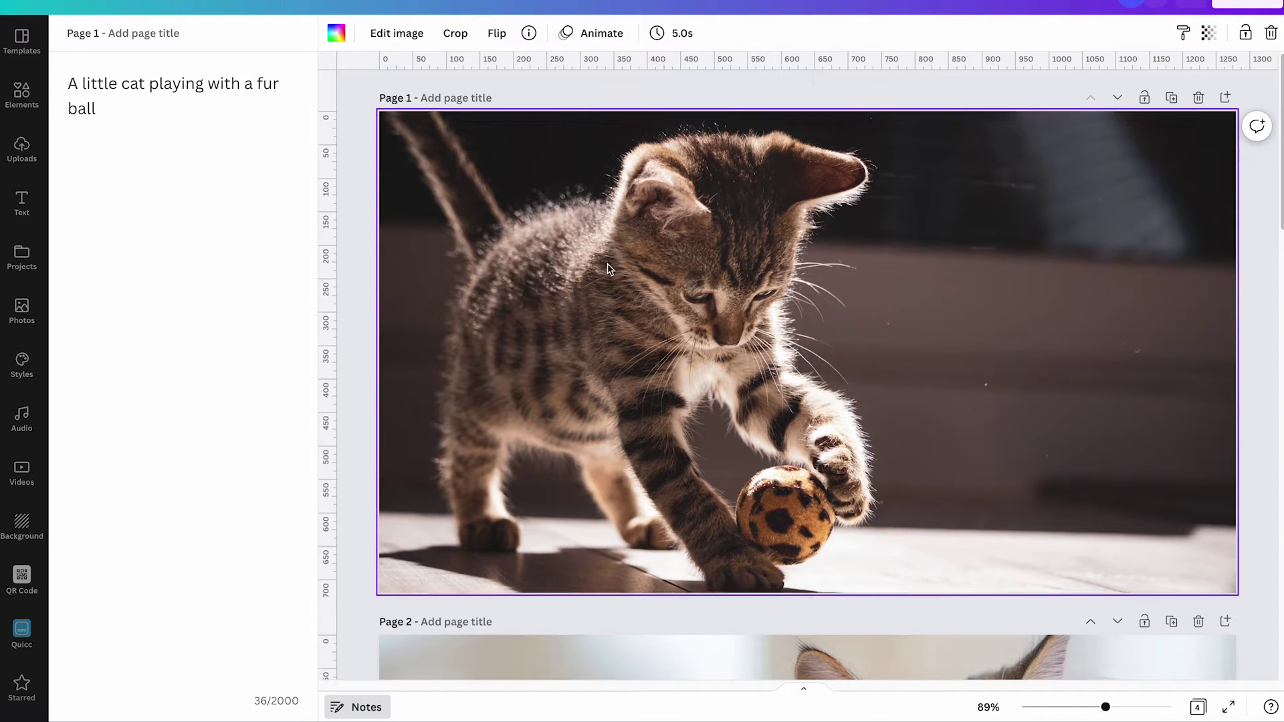
pyautogui.scroll(-9, 608, 266)
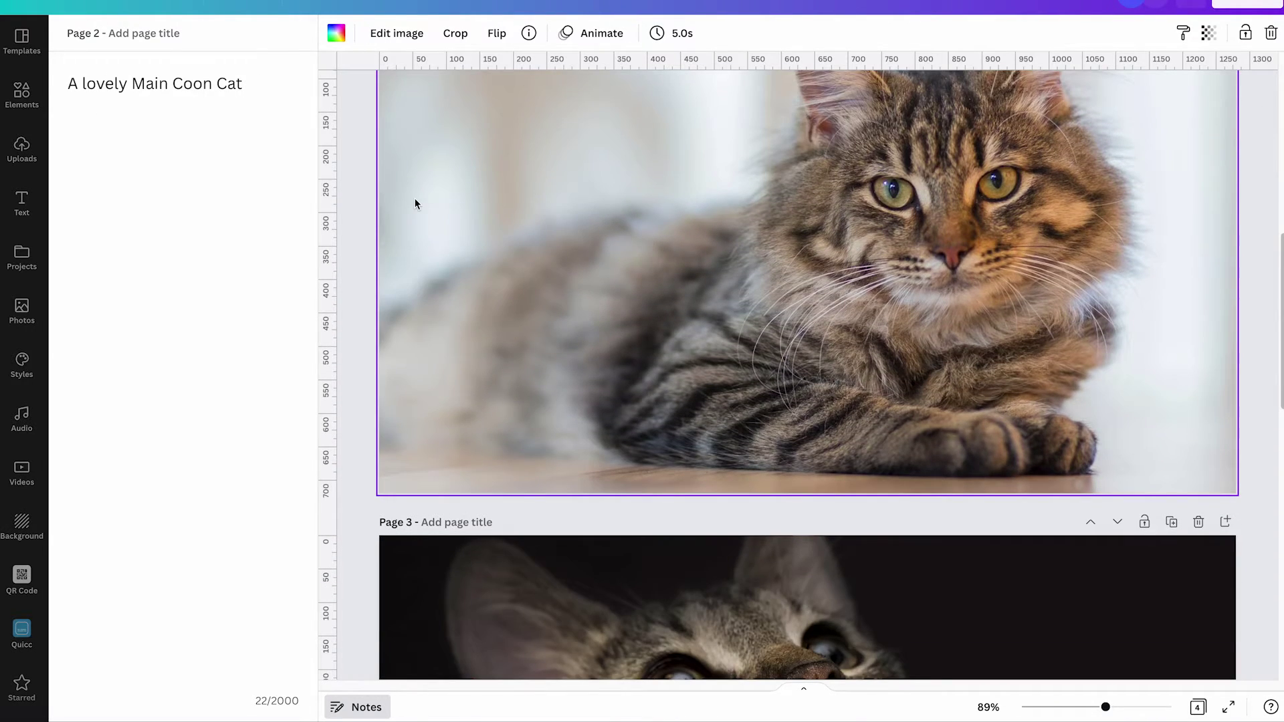
pyautogui.scroll(-1, 468, 267)
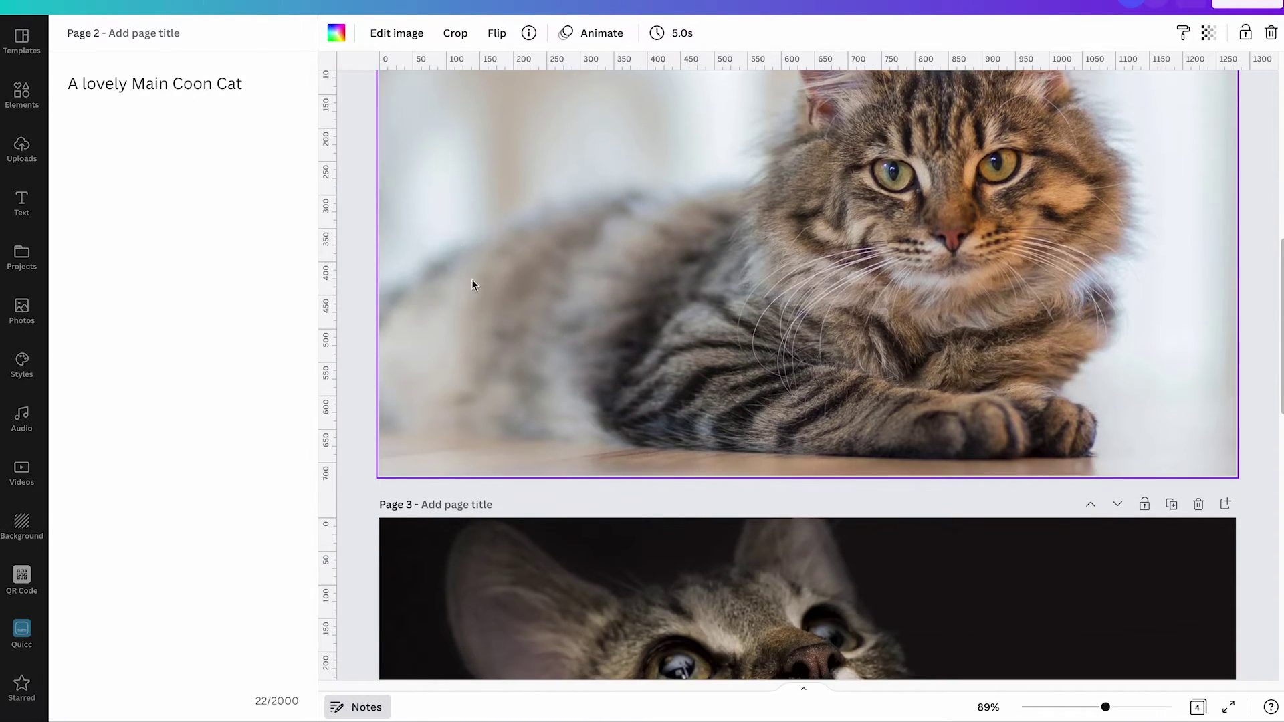
pyautogui.click(131, 83)
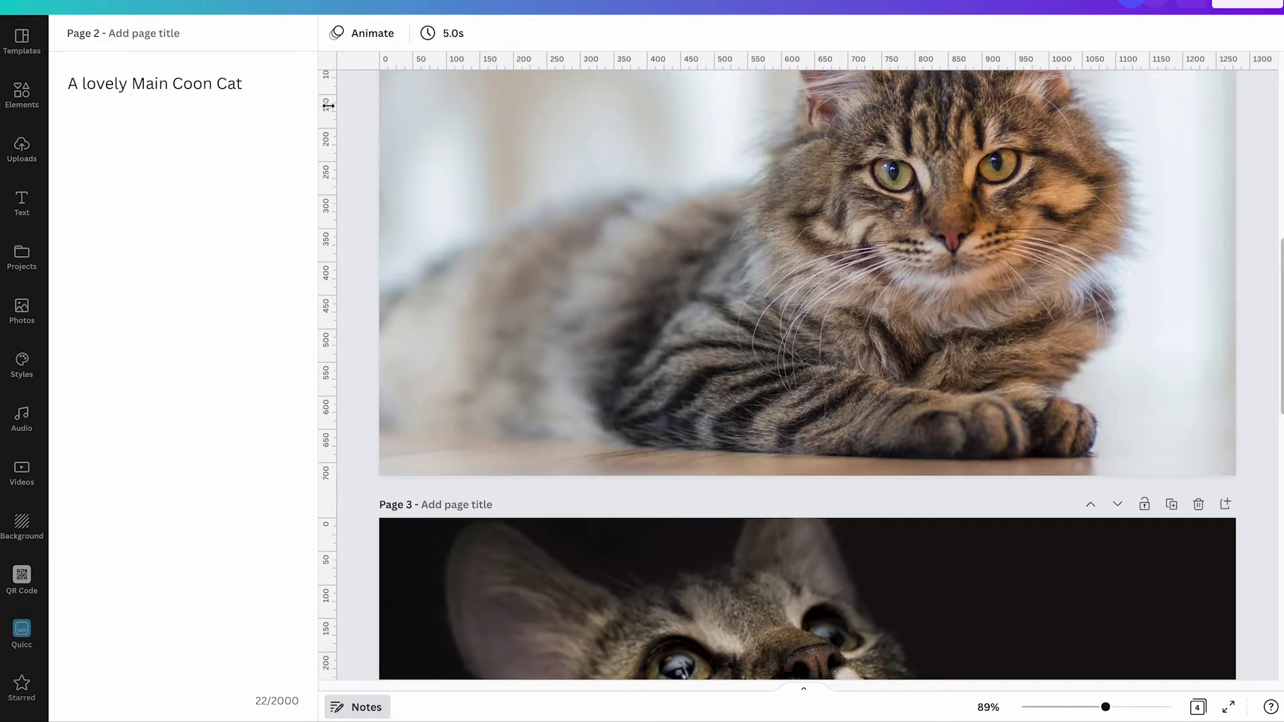
# - Present the design from Share using the Presenter view type
pyautogui.click(644, 196)
pyautogui.click(1247, 4)
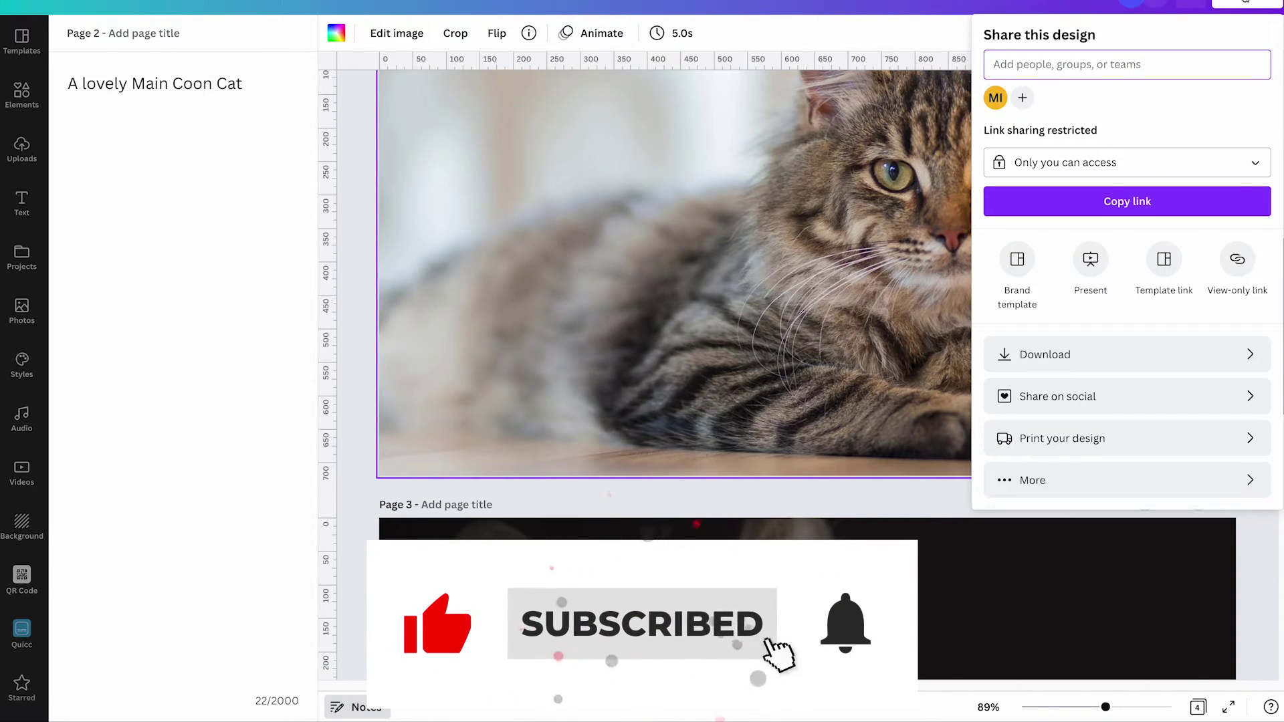
pyautogui.click(1089, 258)
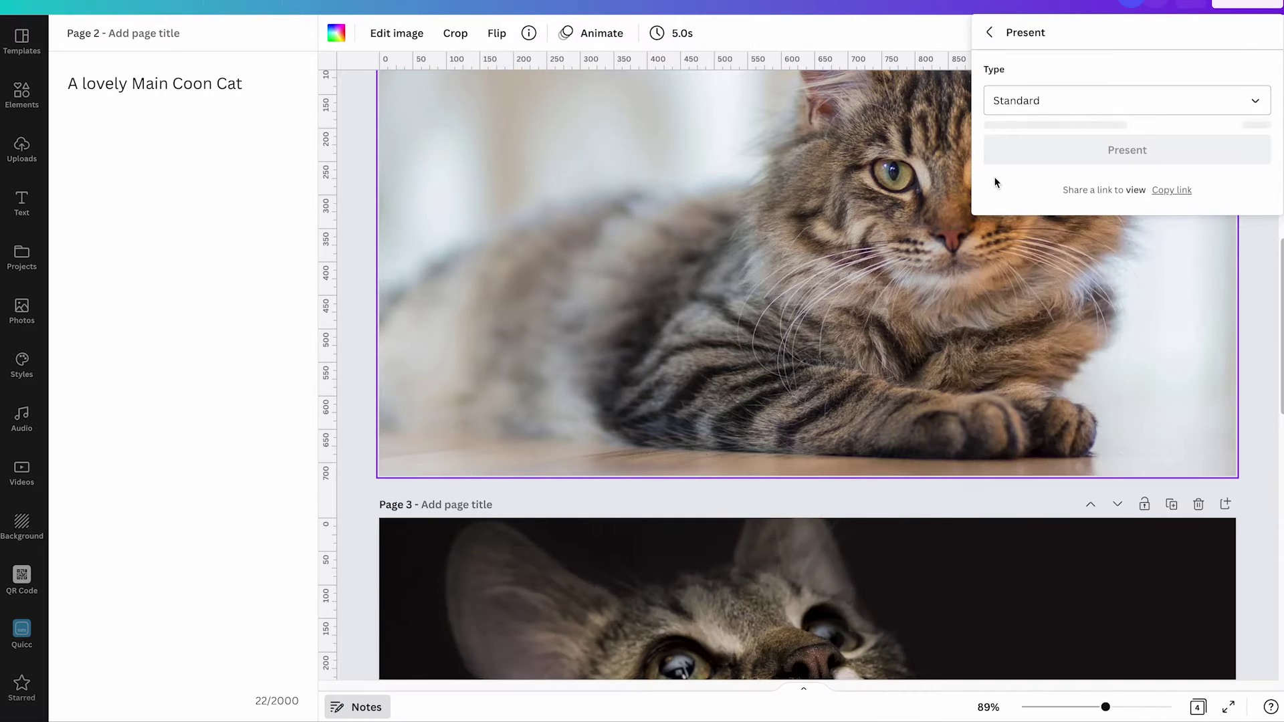
pyautogui.click(1064, 99)
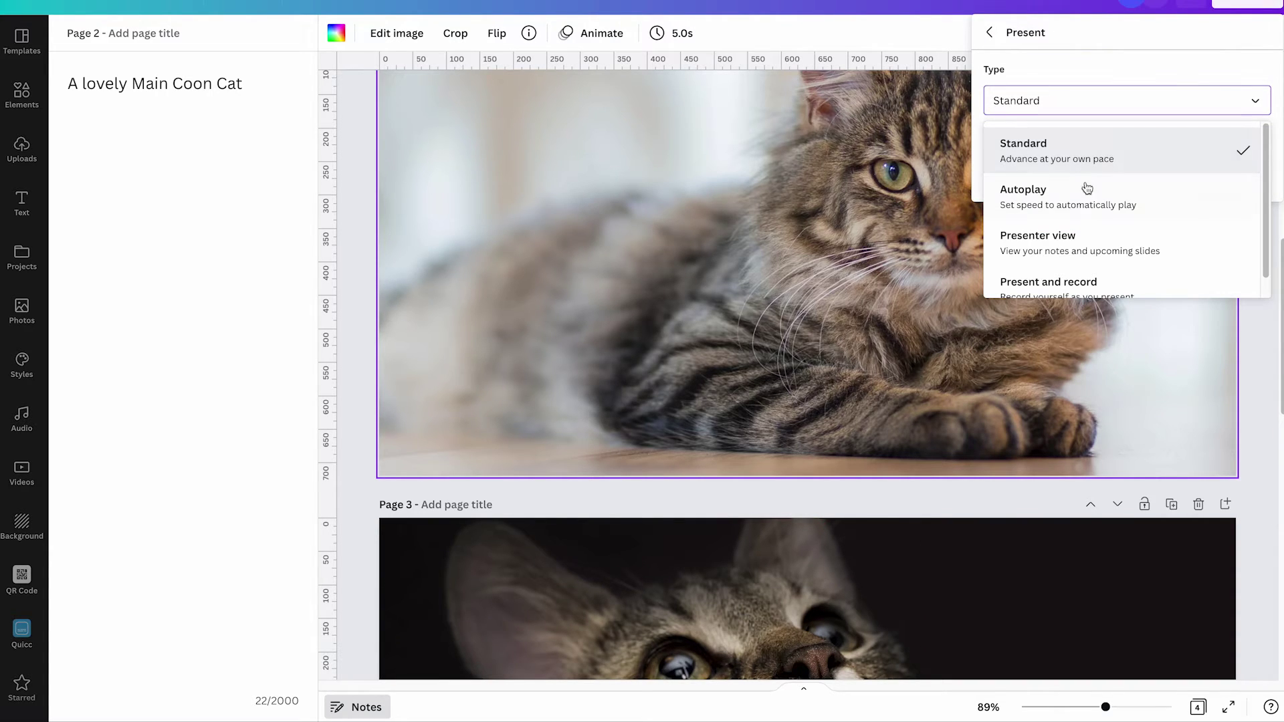
pyautogui.click(1078, 240)
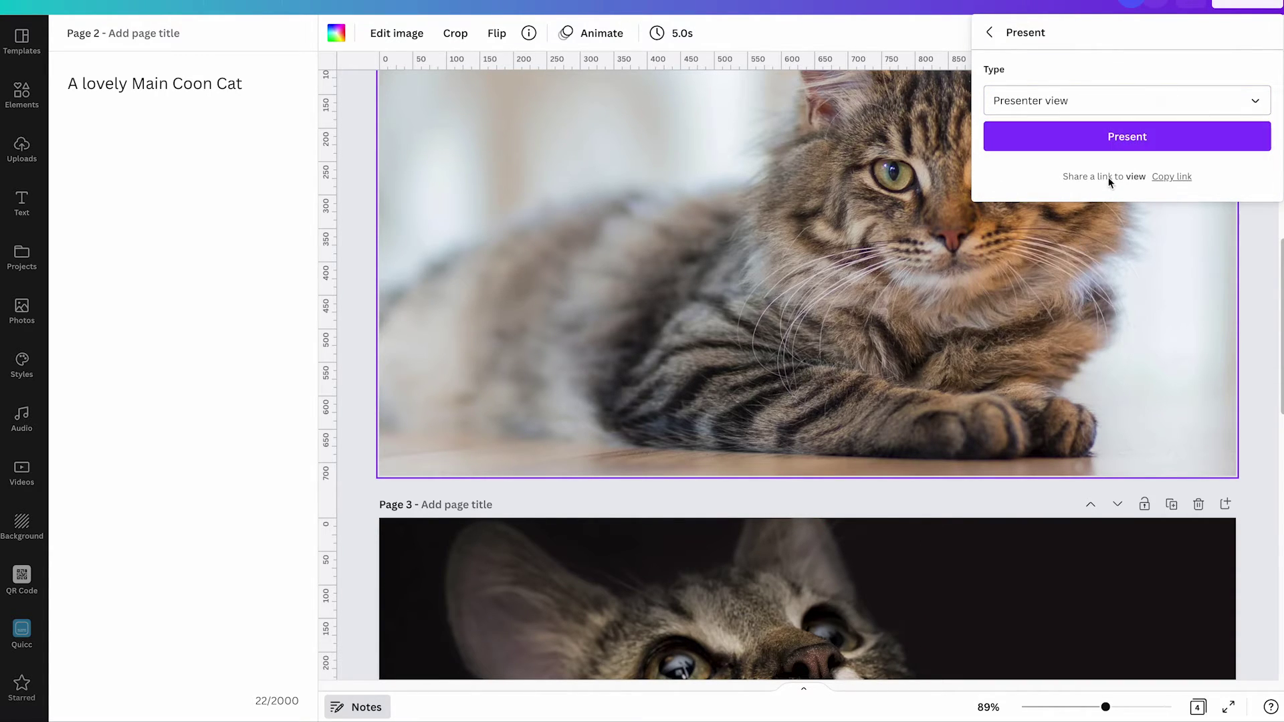
pyautogui.click(1115, 137)
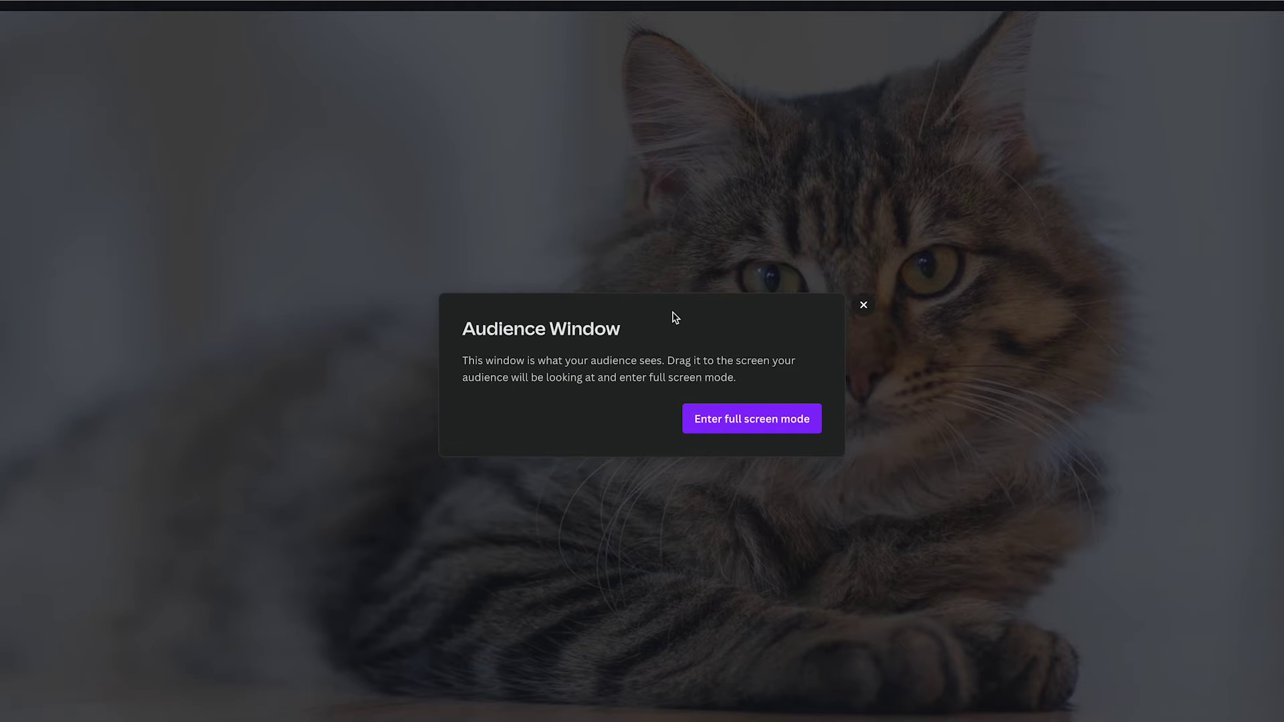